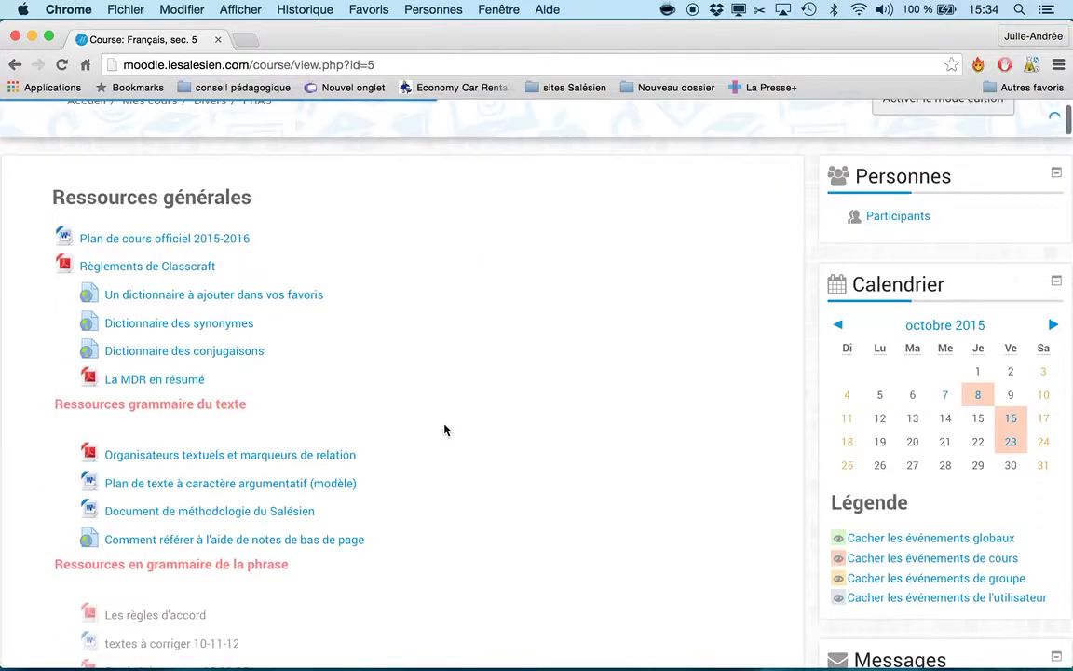
- Open the SAÉ 1 assignment "Remise de la grille, du plan et de la rédaction finale" and display all submitted work for grading
scroll(444, 429, "down", 10)
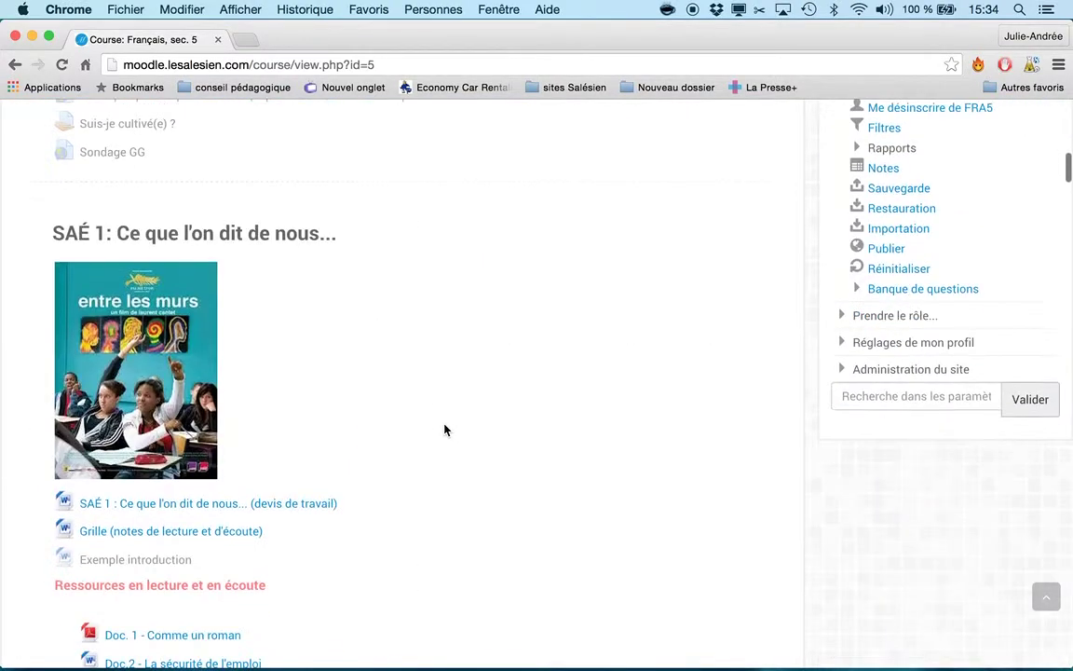
scroll(445, 429, "down", 5)
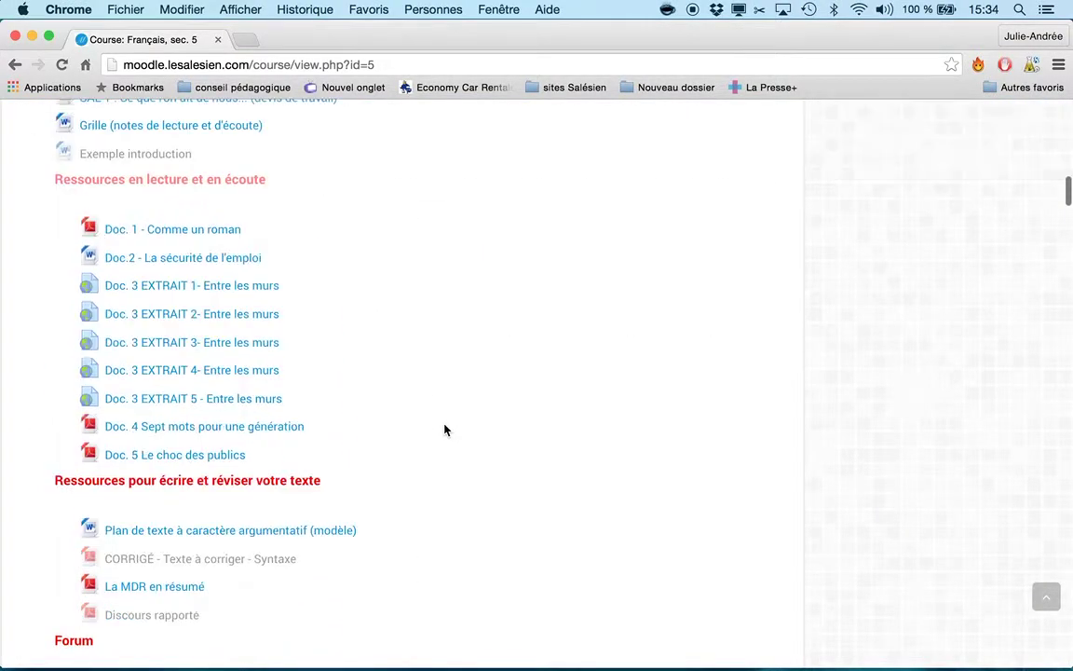
scroll(444, 429, "down", 3)
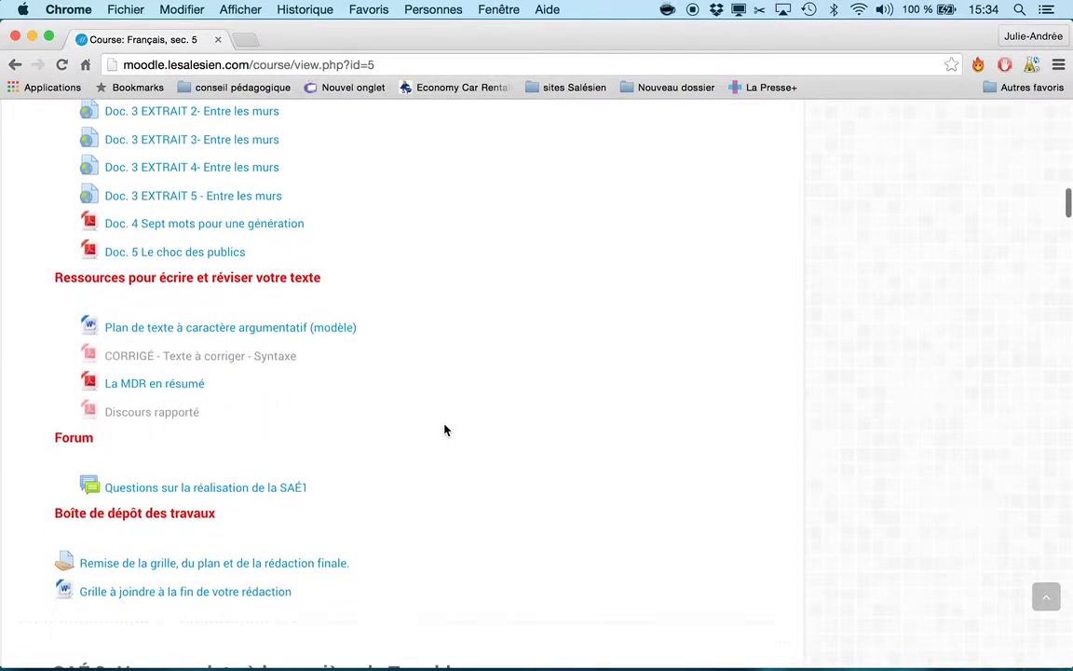
left_click(207, 566)
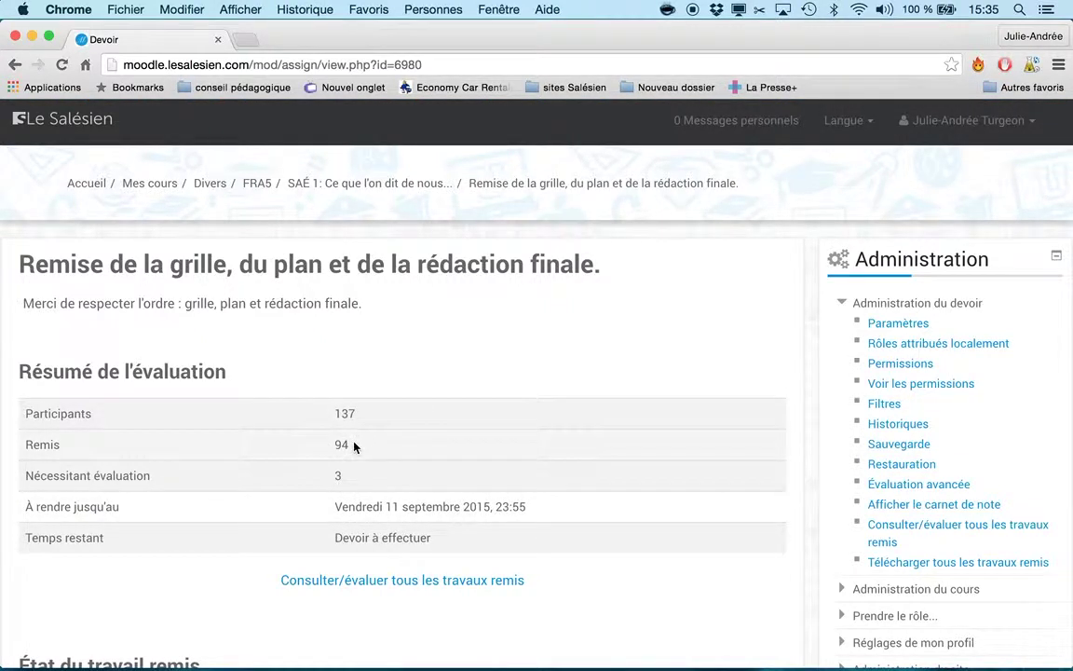
left_click(389, 585)
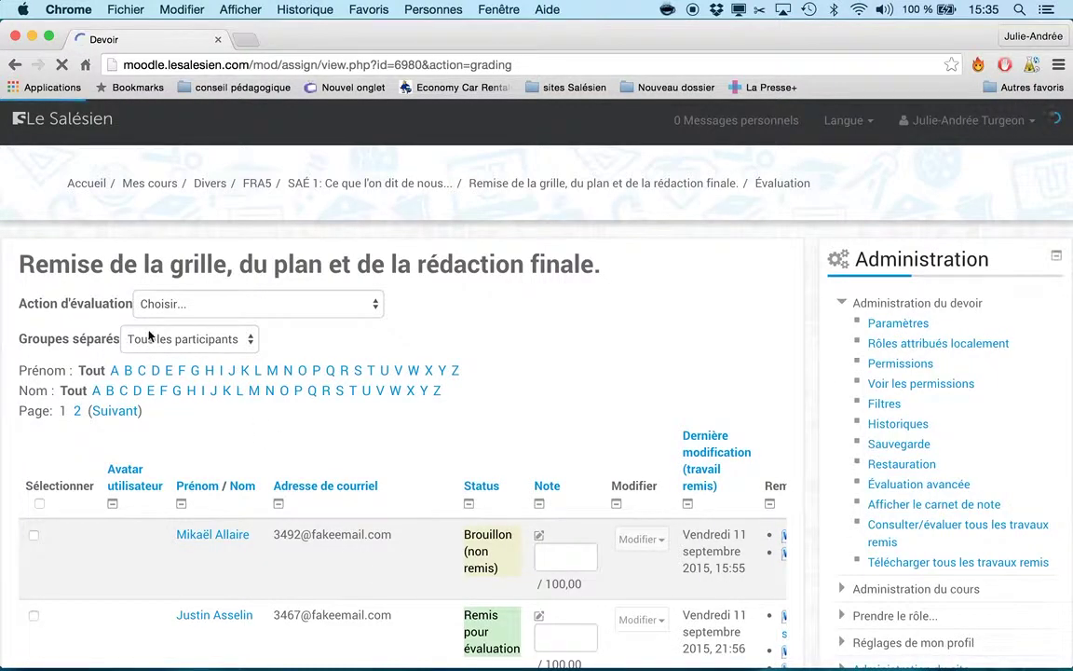
- Restrict the grading table to Groupe 56 and collapse its e-mail address column
left_click(200, 341)
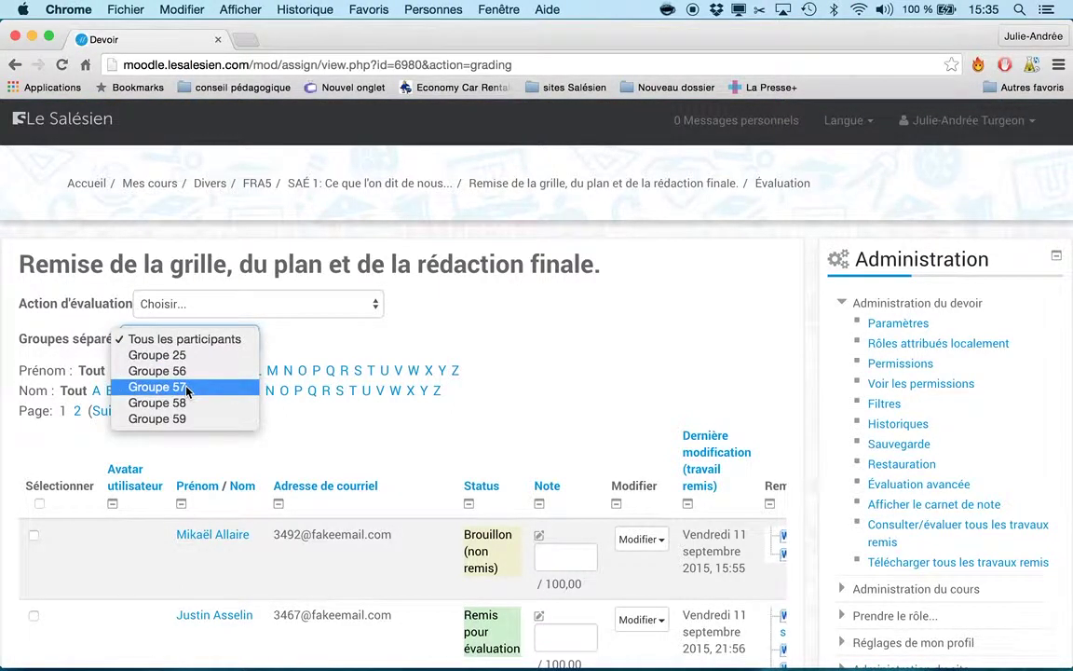
left_click(185, 373)
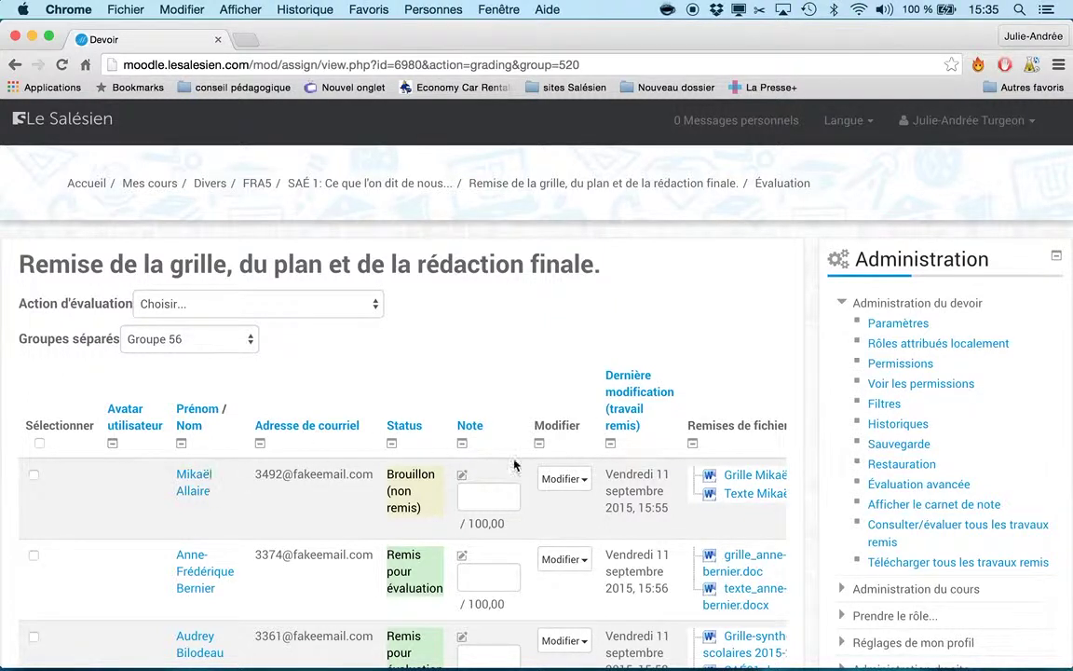
left_click(262, 448)
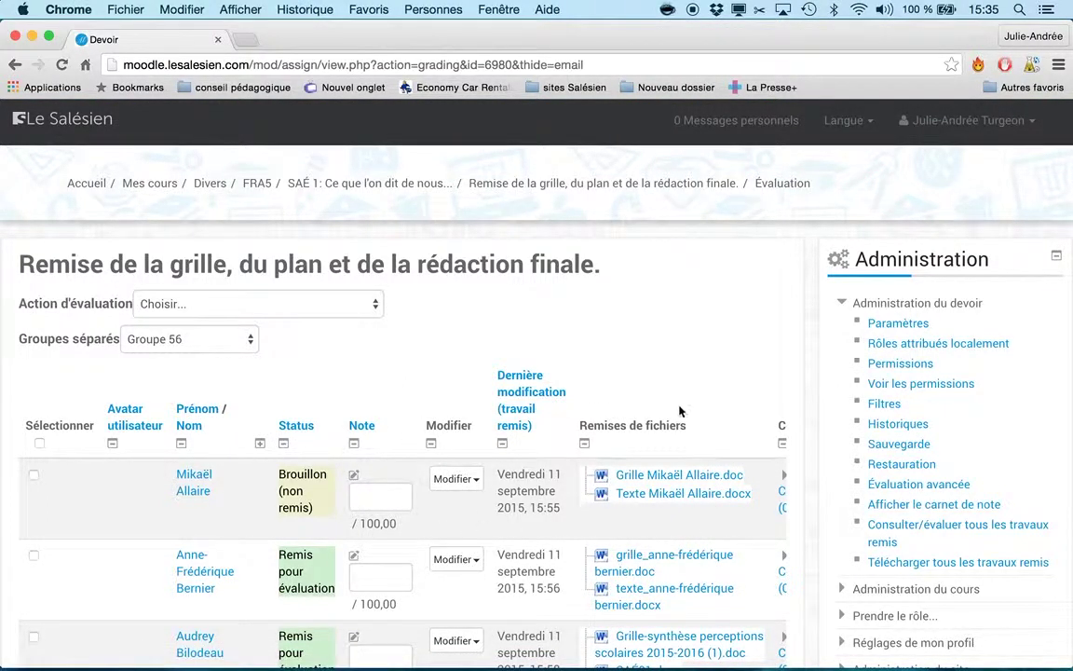
- Download all work submitted by Groupe 56 as a ZIP archive and extract it
scroll(649, 524, "down", 5)
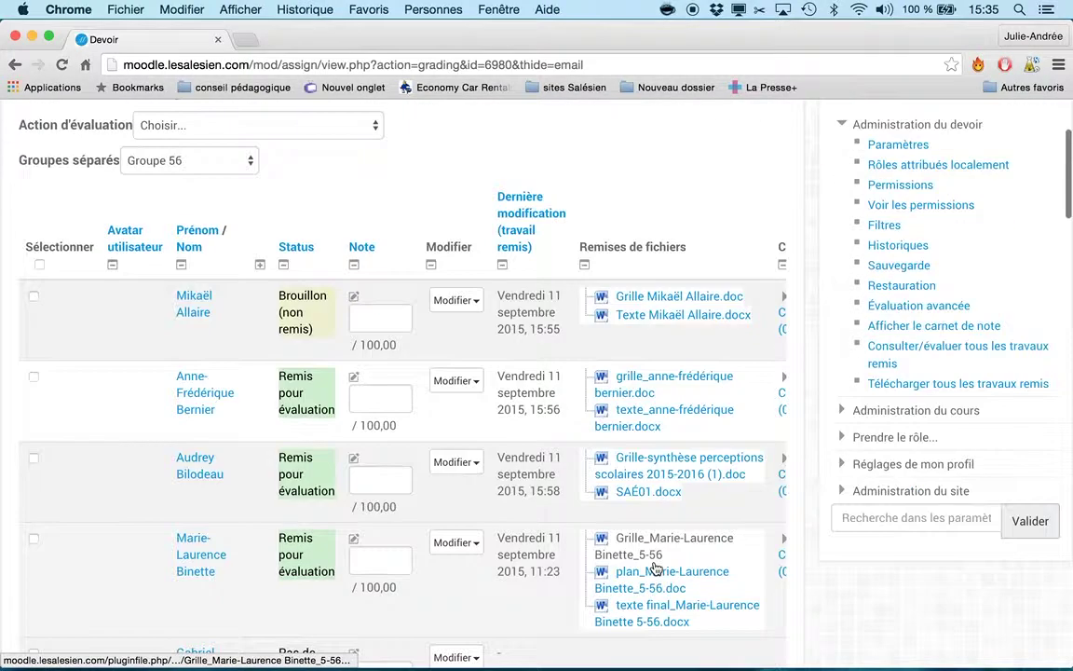
scroll(655, 569, "down", 2)
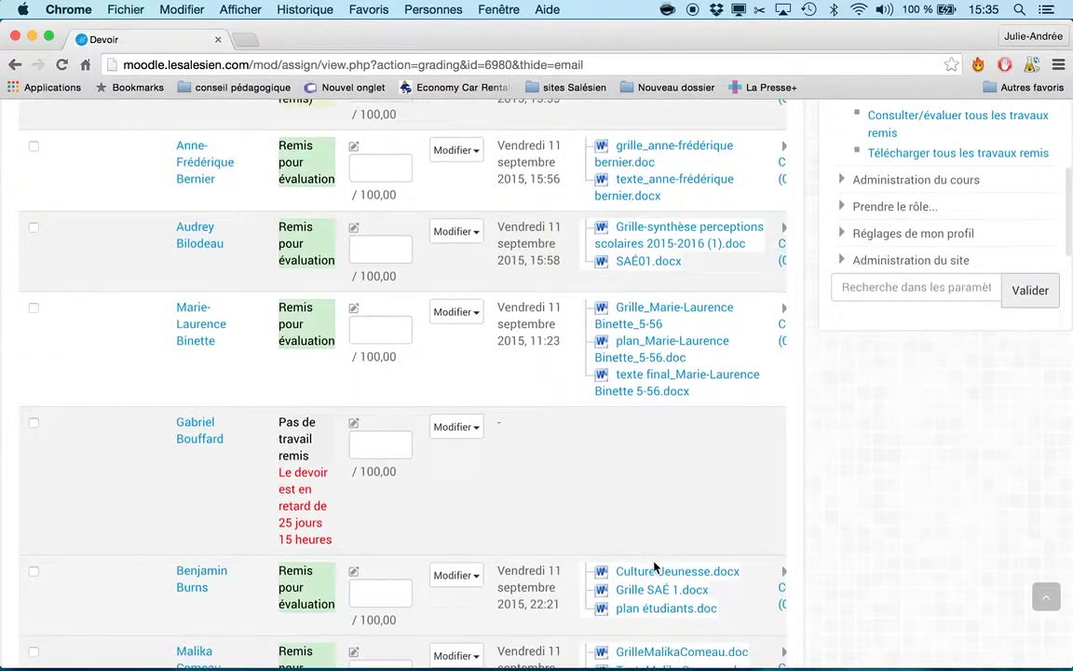
scroll(655, 566, "up", 3)
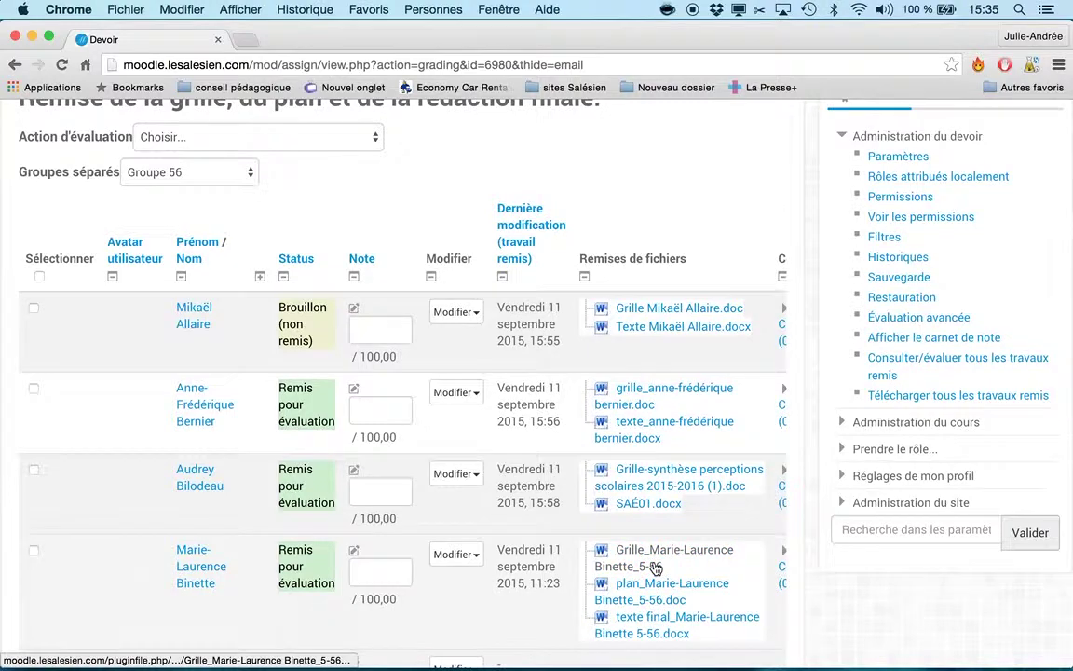
scroll(654, 565, "up", 2)
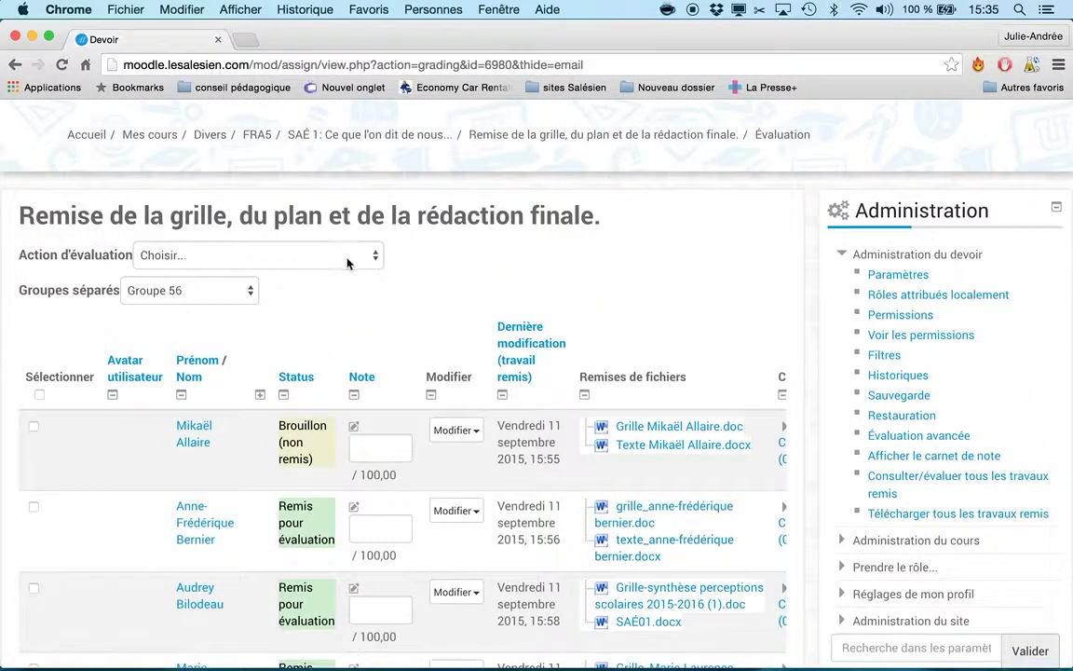
left_click(213, 255)
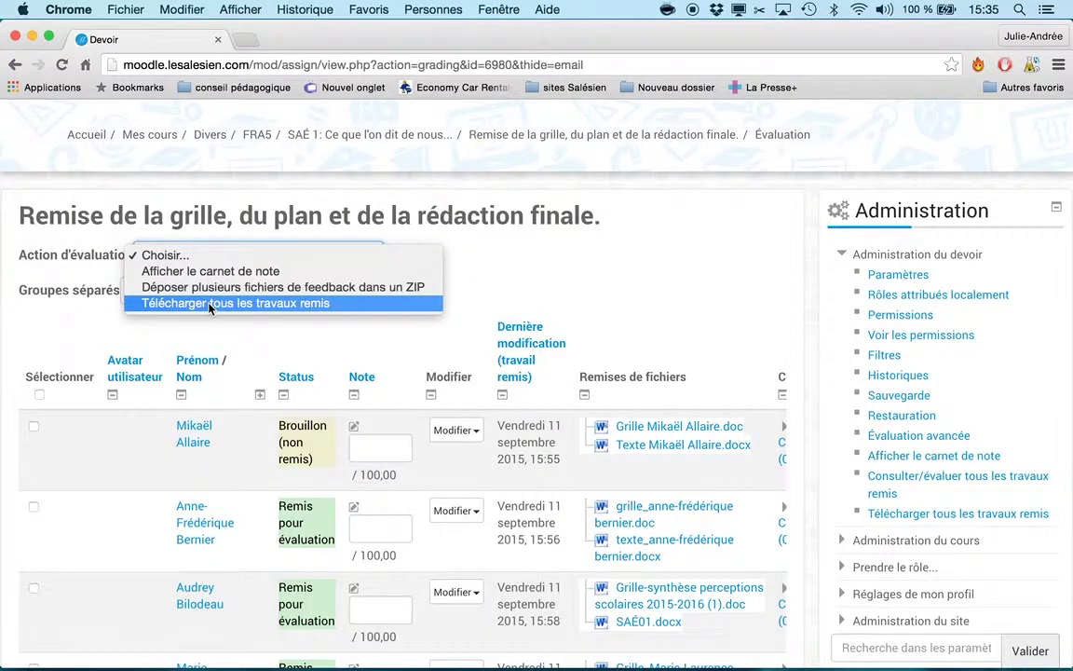
left_click(210, 304)
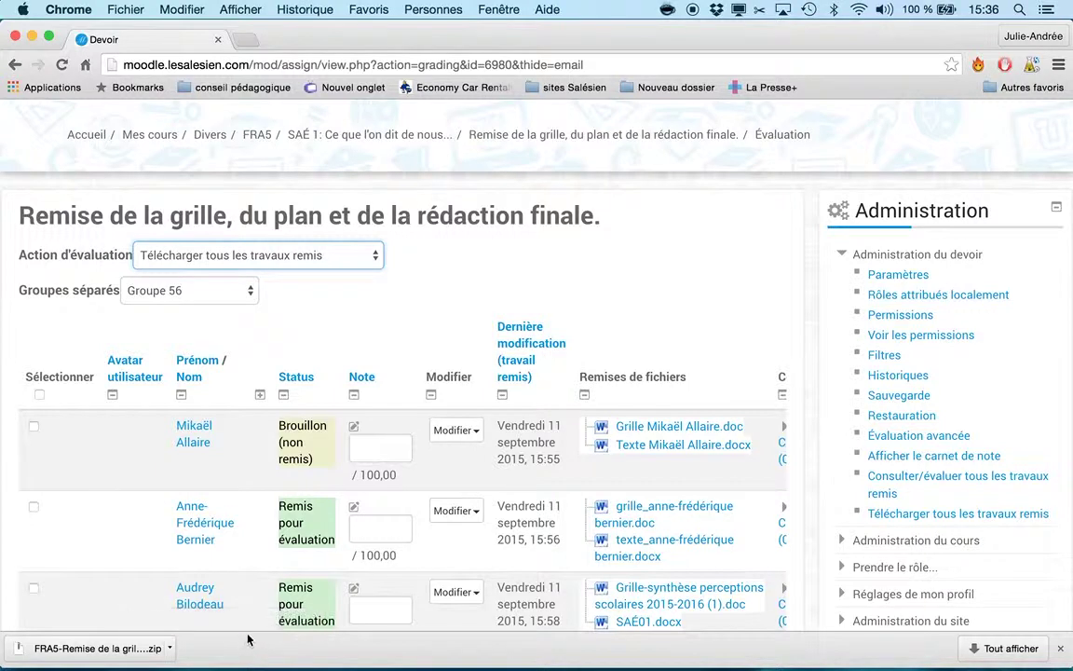
left_click(125, 652)
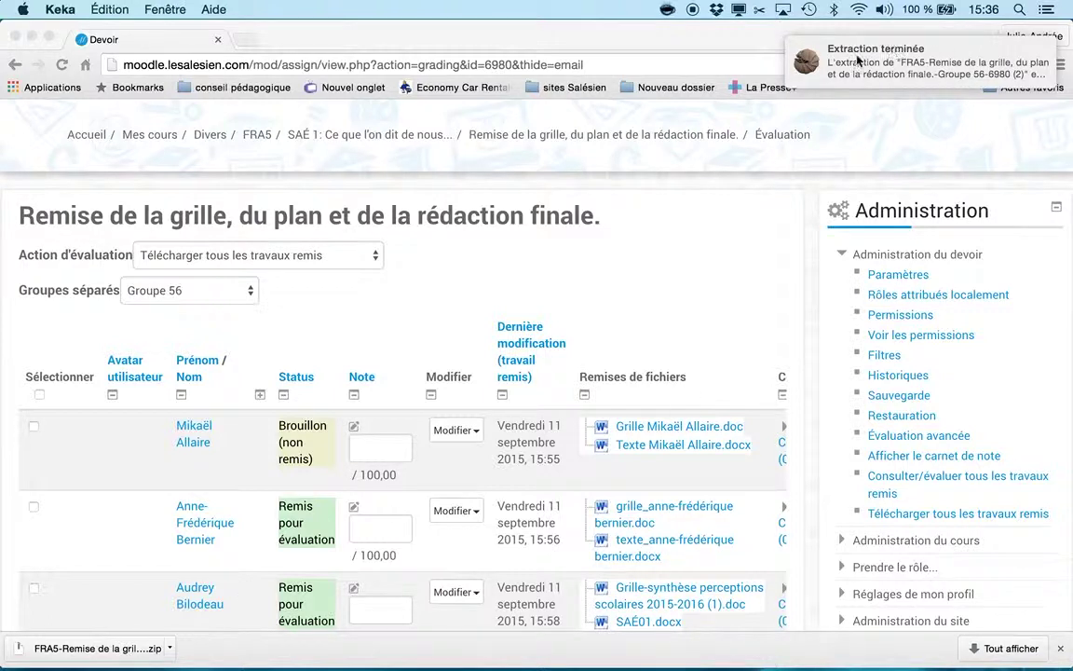
left_click(839, 105)
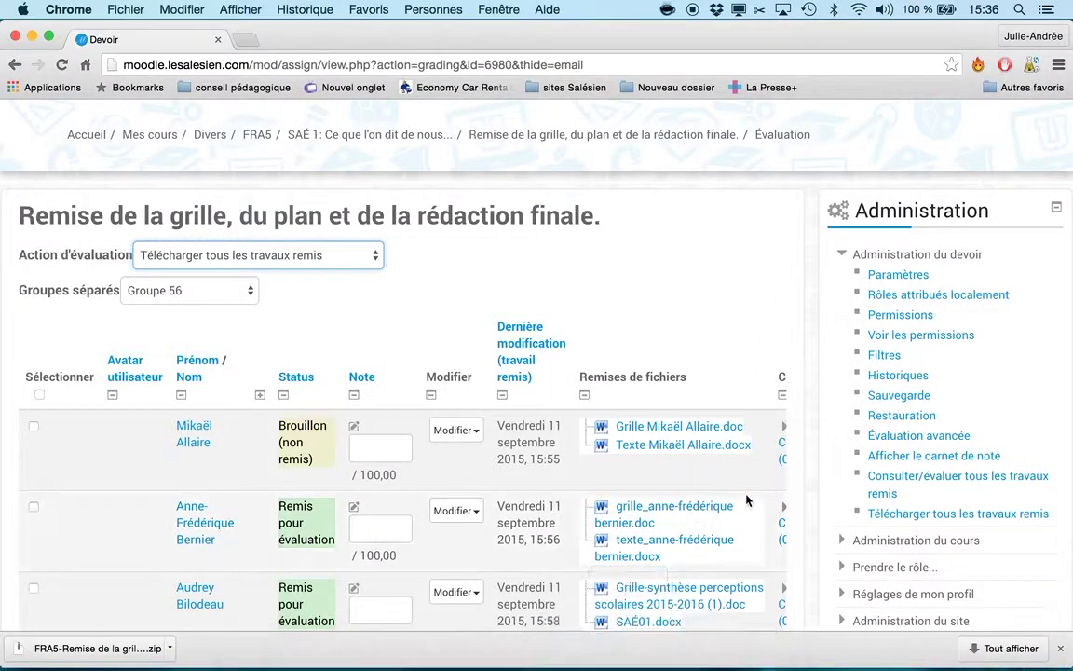
- Switch to Finder and open the newly extracted "Groupe 56-6980 (2)" submissions folder in Téléchargements
key("super+Tab")
key("super+Tab")
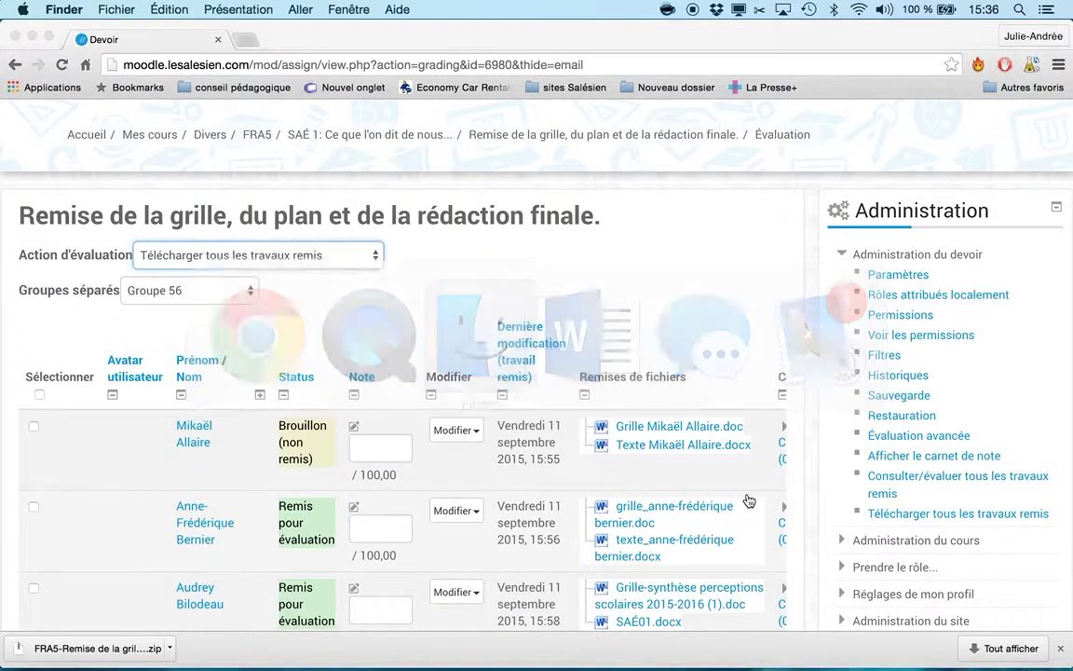
key("super+n")
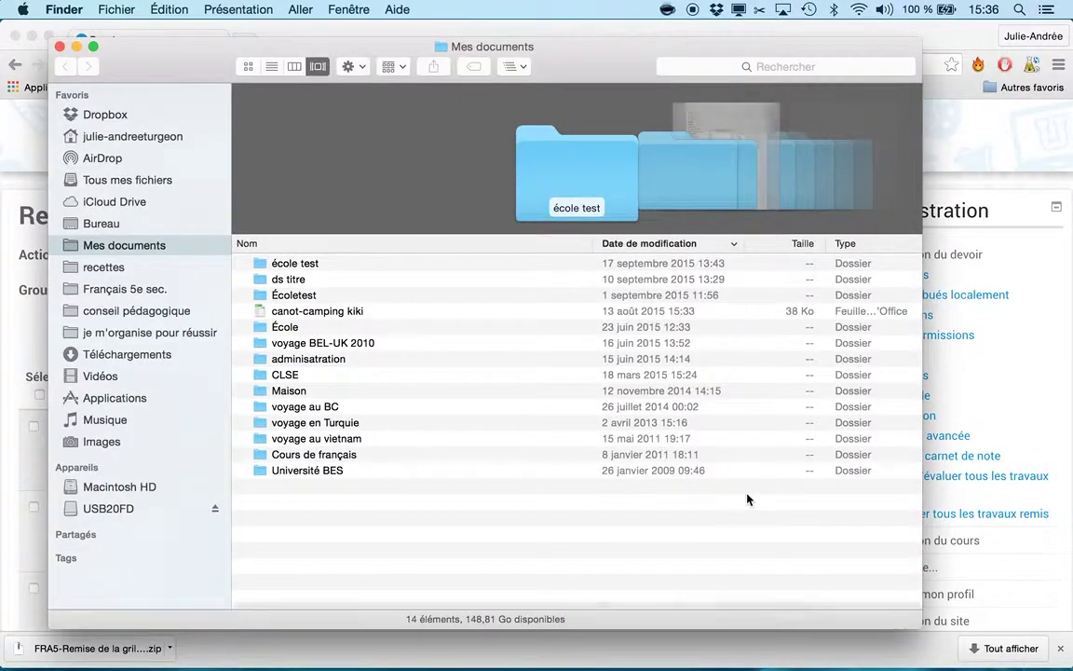
left_click(132, 354)
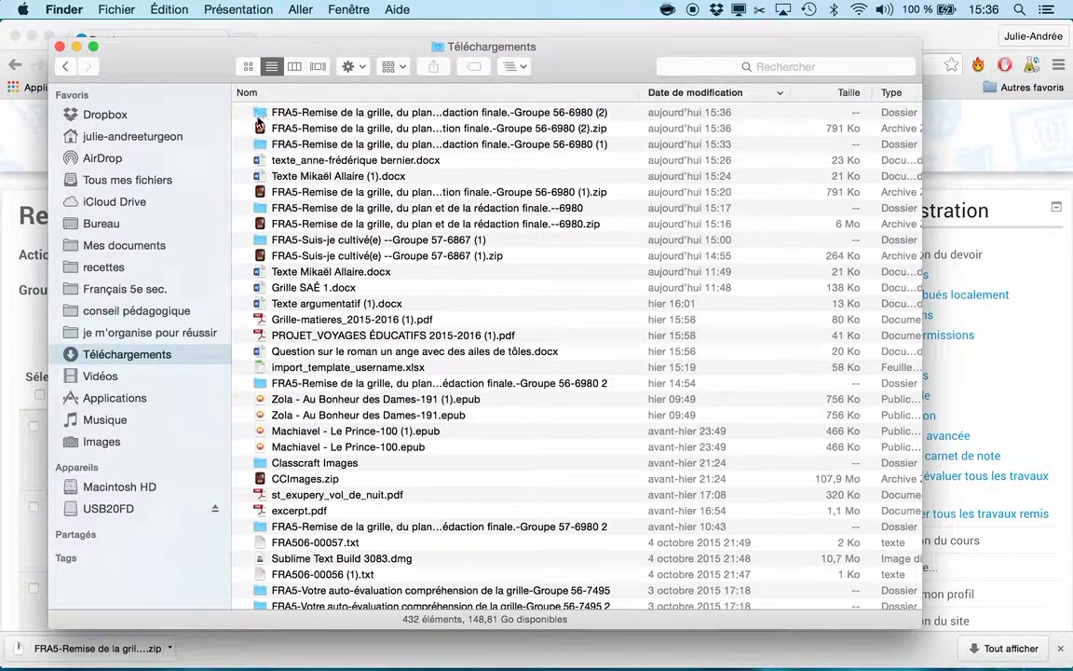
left_click(321, 113)
double_click(320, 113)
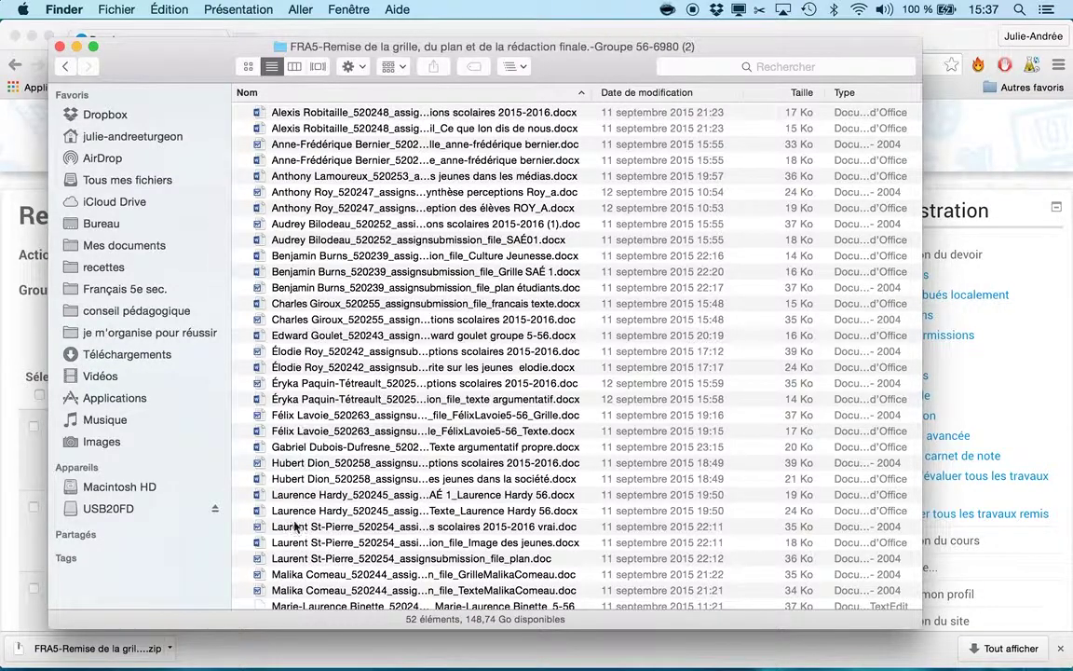
- Open the second listed student's "texte" .docx submission in Word and look through its pages
scroll(296, 528, "down", 5)
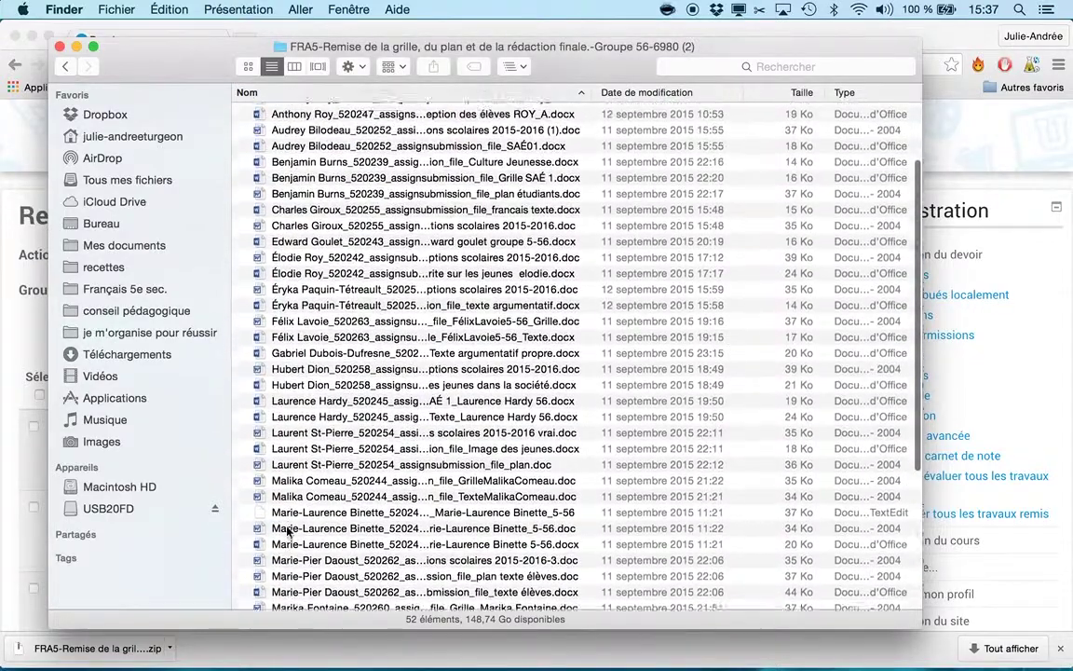
scroll(289, 529, "up", 5)
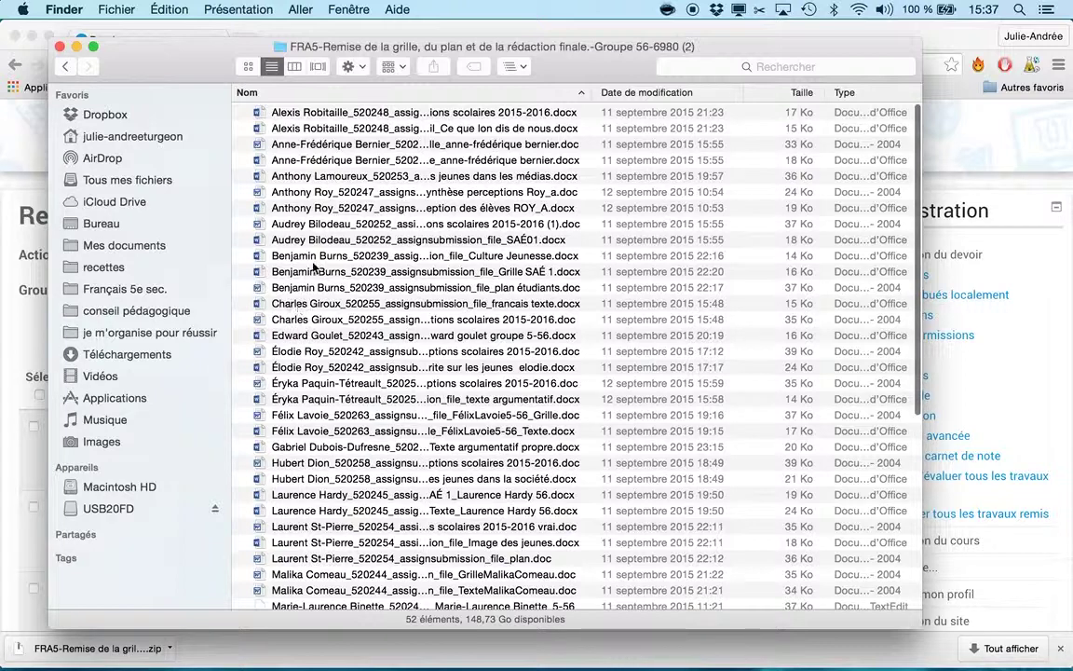
left_click(319, 161)
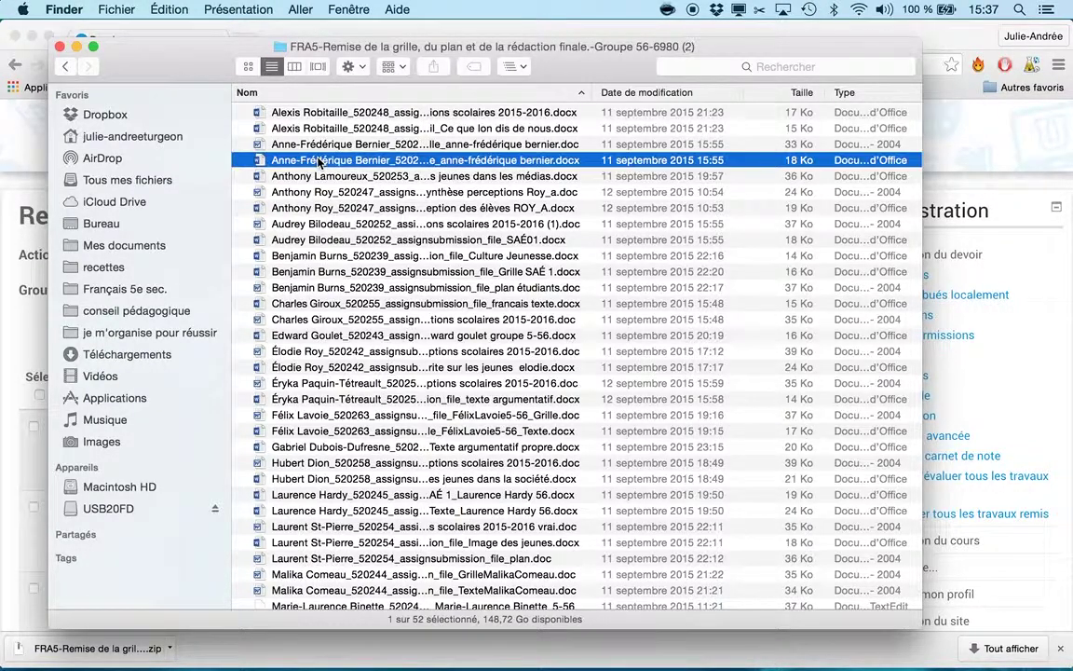
double_click(319, 162)
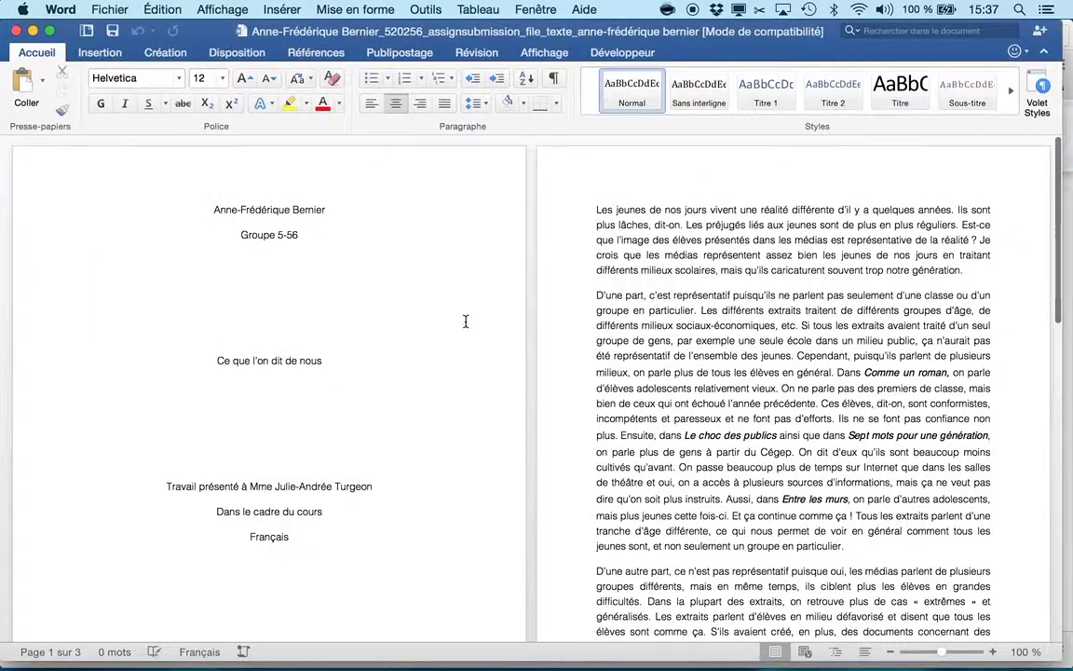
scroll(657, 336, "down", 5)
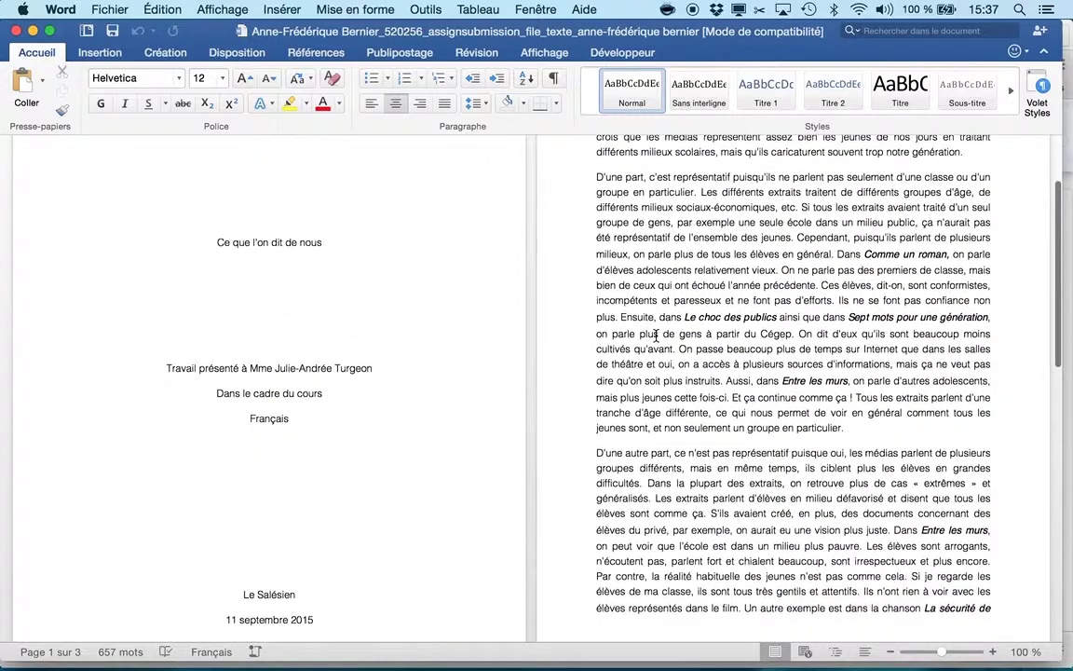
scroll(657, 335, "down", 5)
scroll(657, 335, "up", 6)
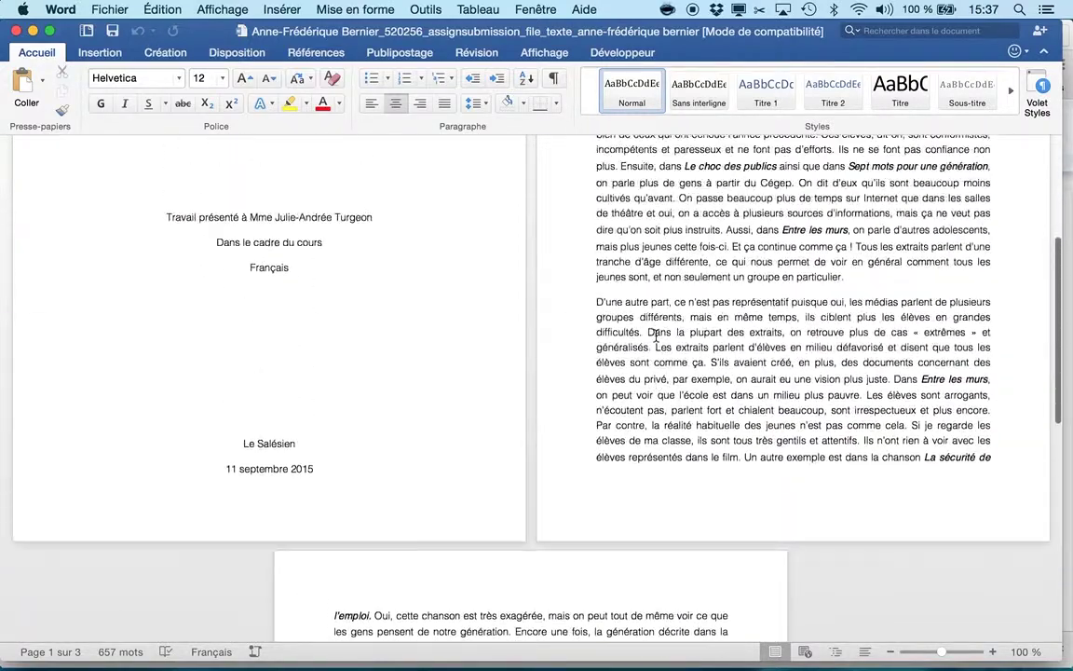
scroll(657, 336, "up", 4)
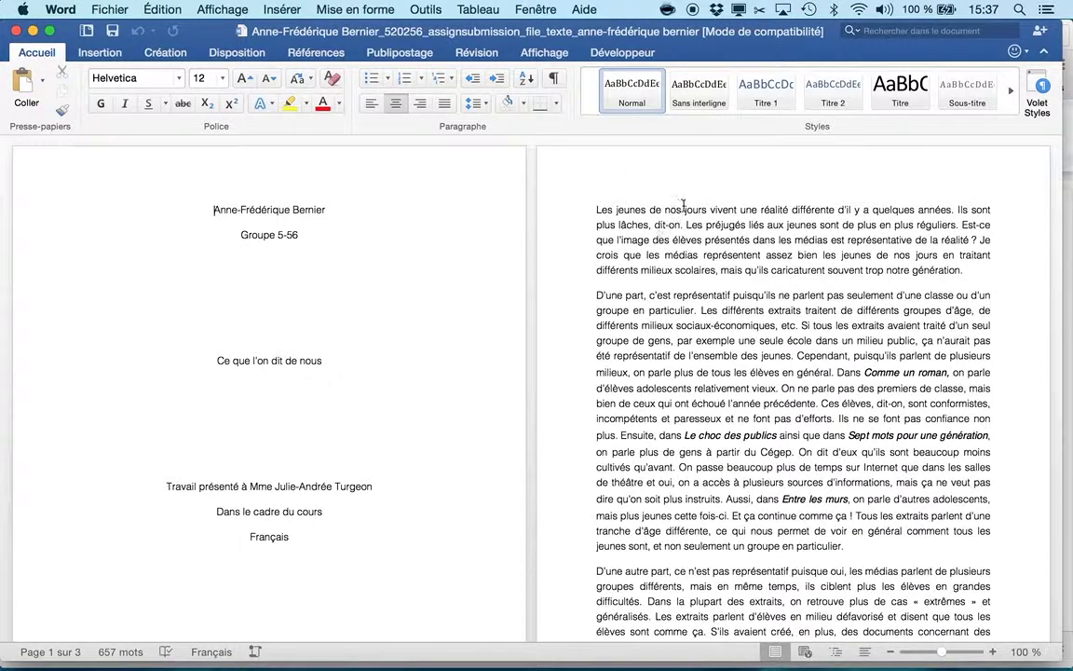
- Turn on change tracking in the student's text and close the document without saving
left_click(467, 54)
left_click(407, 86)
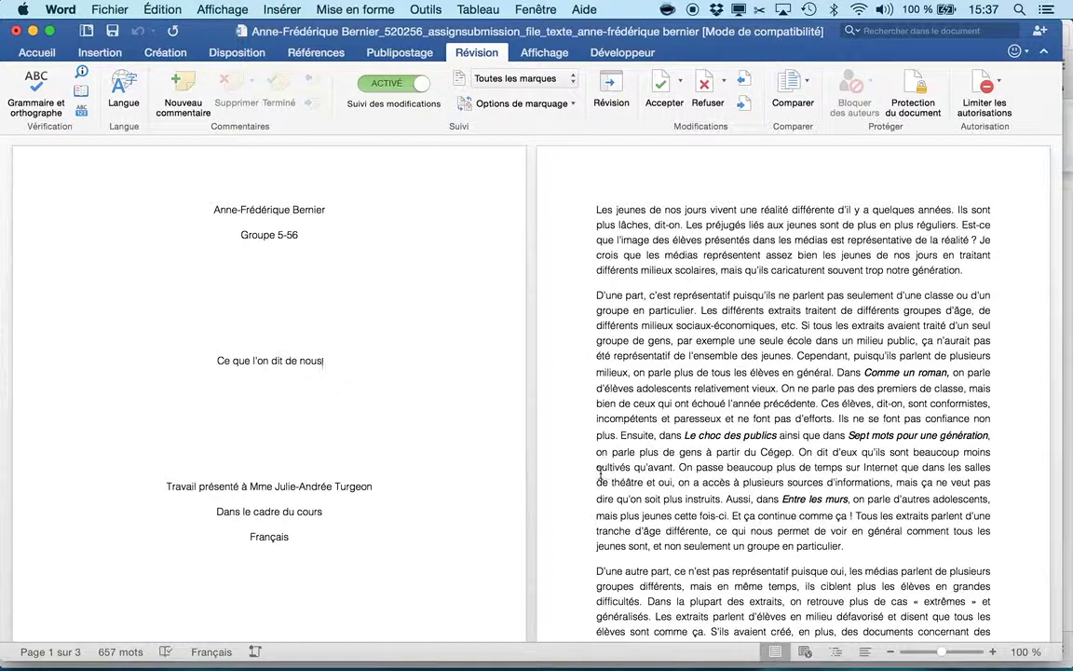
left_click(114, 33)
left_click(16, 33)
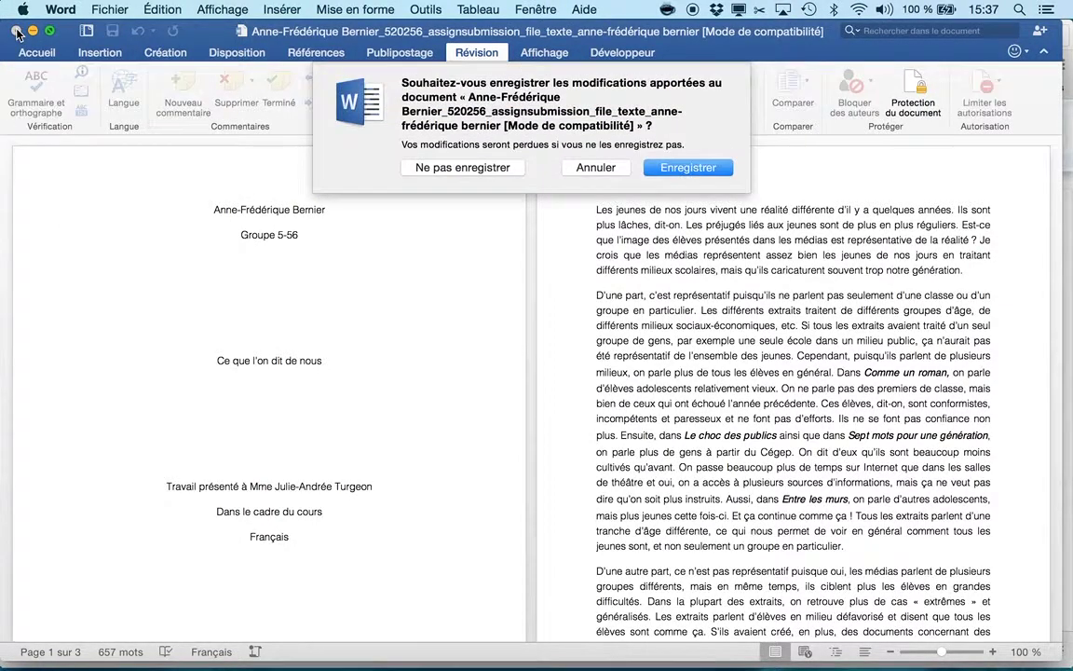
left_click(463, 168)
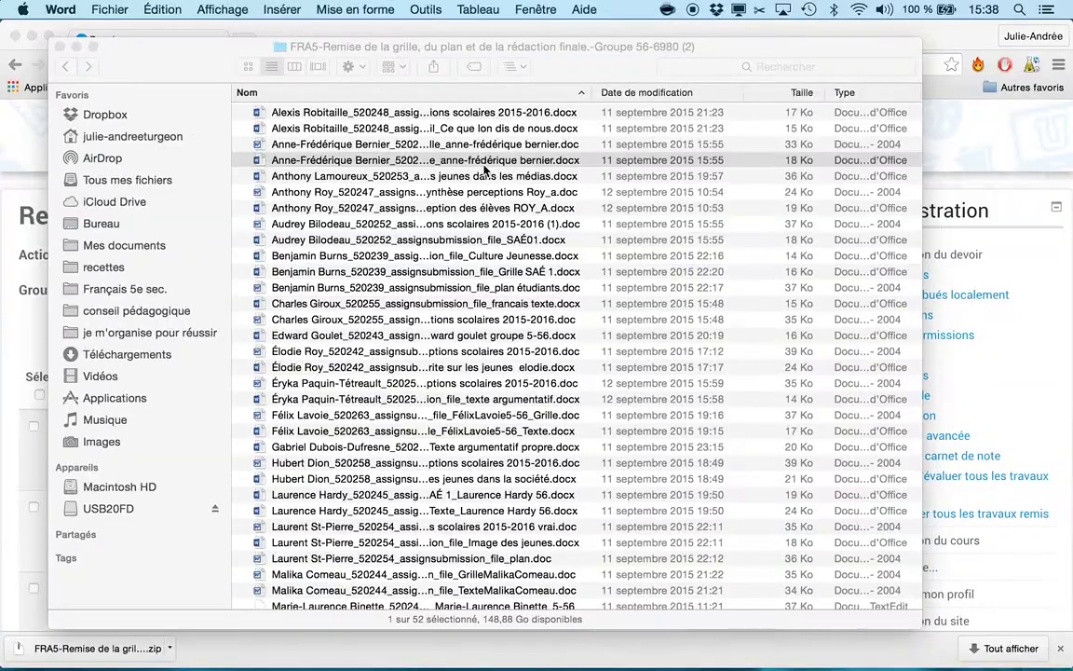
- In the same student's "grille" document, insert "très bien fait!" after CONFORMISTES with change tracking on, and save and close the file
double_click(378, 146)
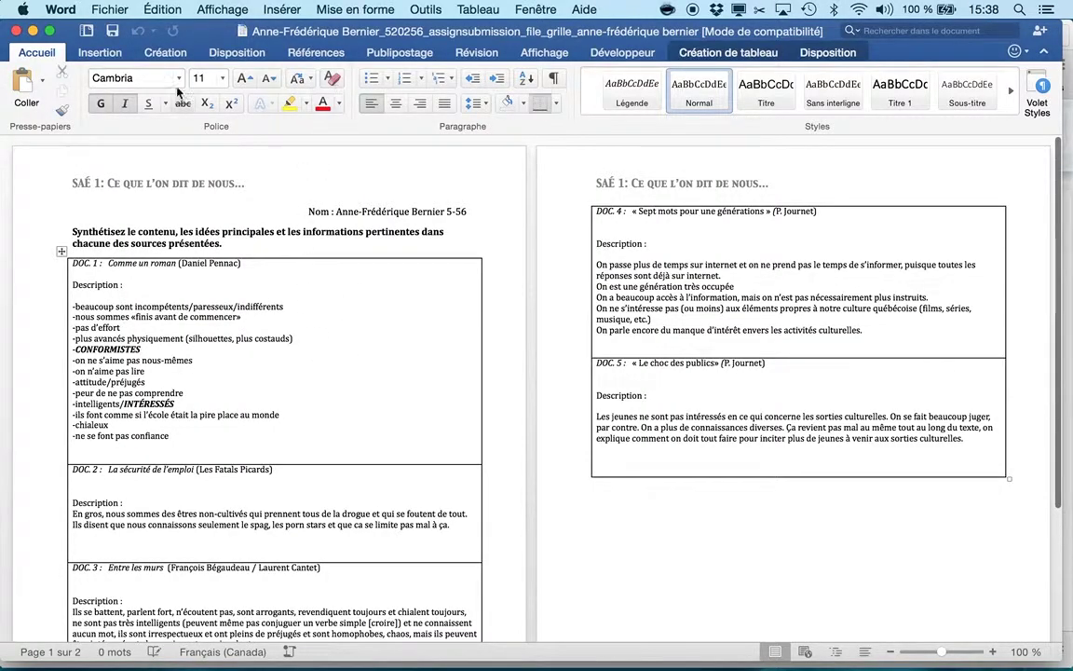
left_click(482, 53)
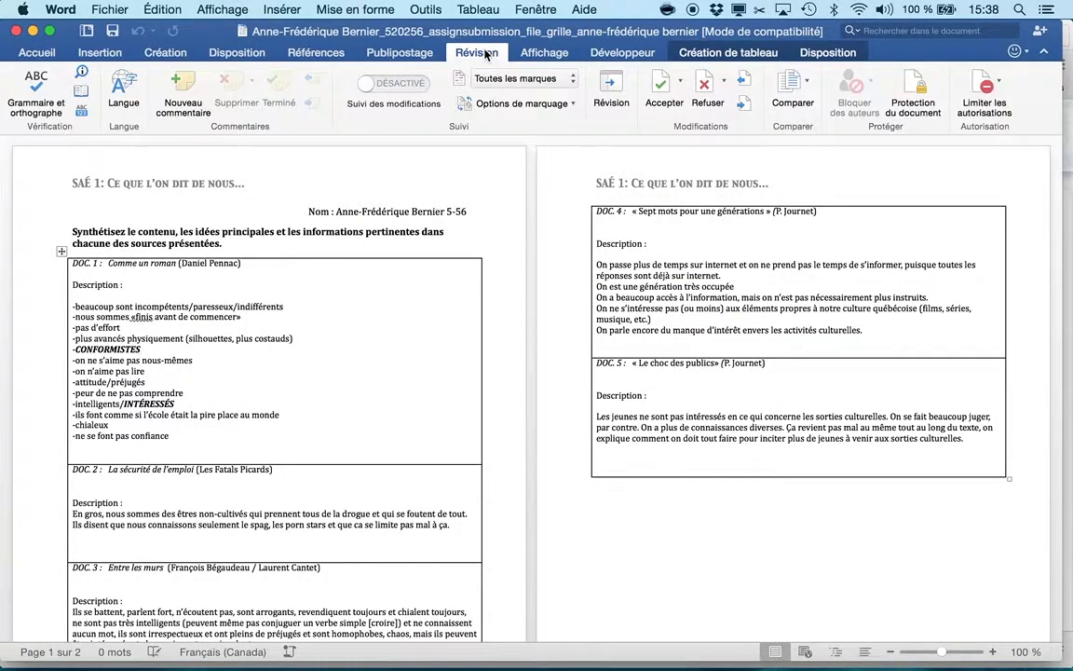
left_click(419, 84)
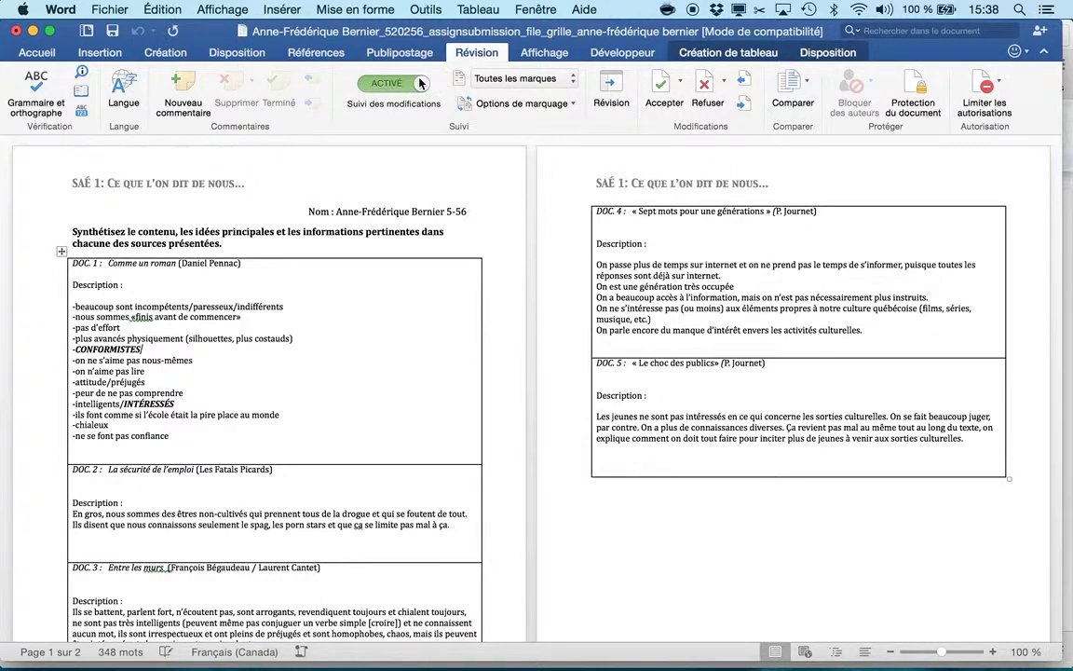
type("très bien fait!")
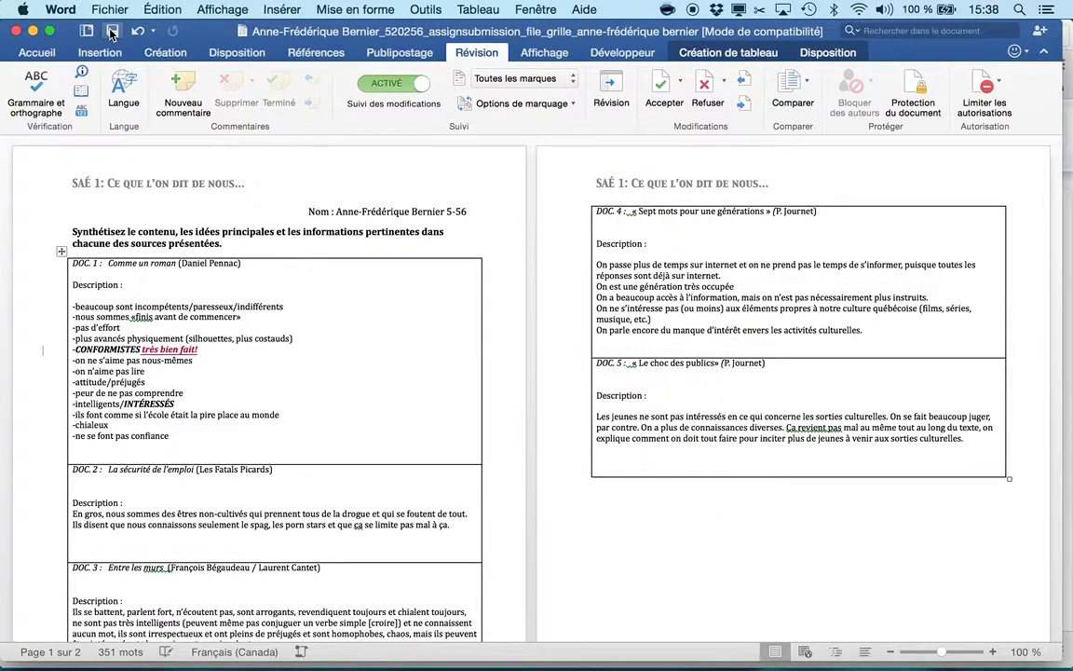
left_click(16, 31)
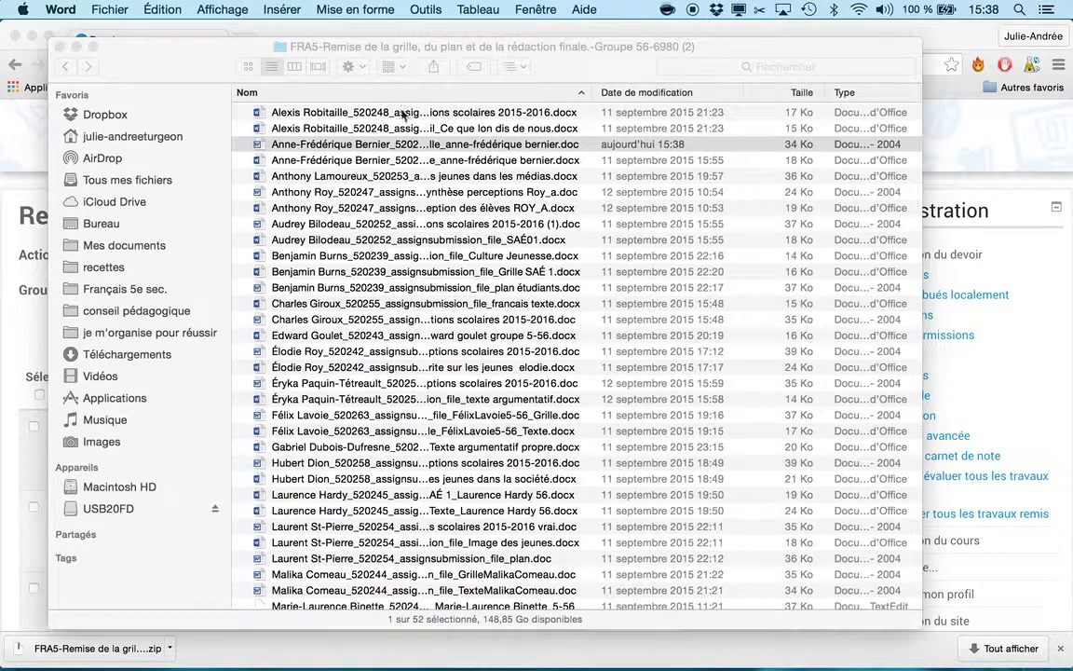
- In Finder, compress all the submission files in the Groupe 56-6980 (2) folder into a single ZIP archive
left_click_drag(209, 65, 365, 61)
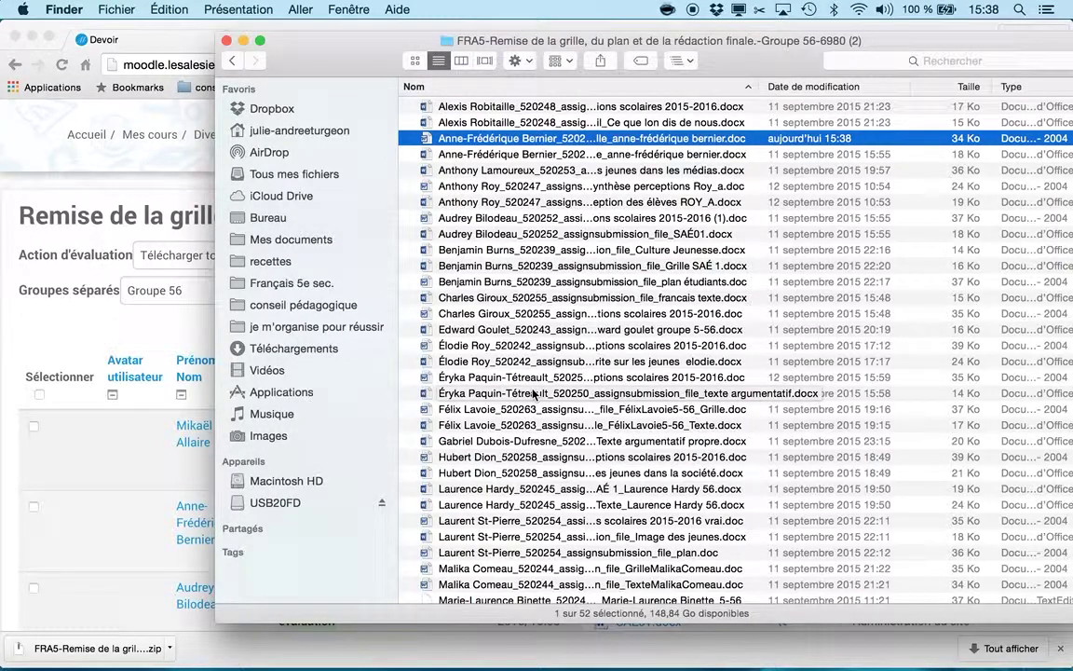
key("super+a")
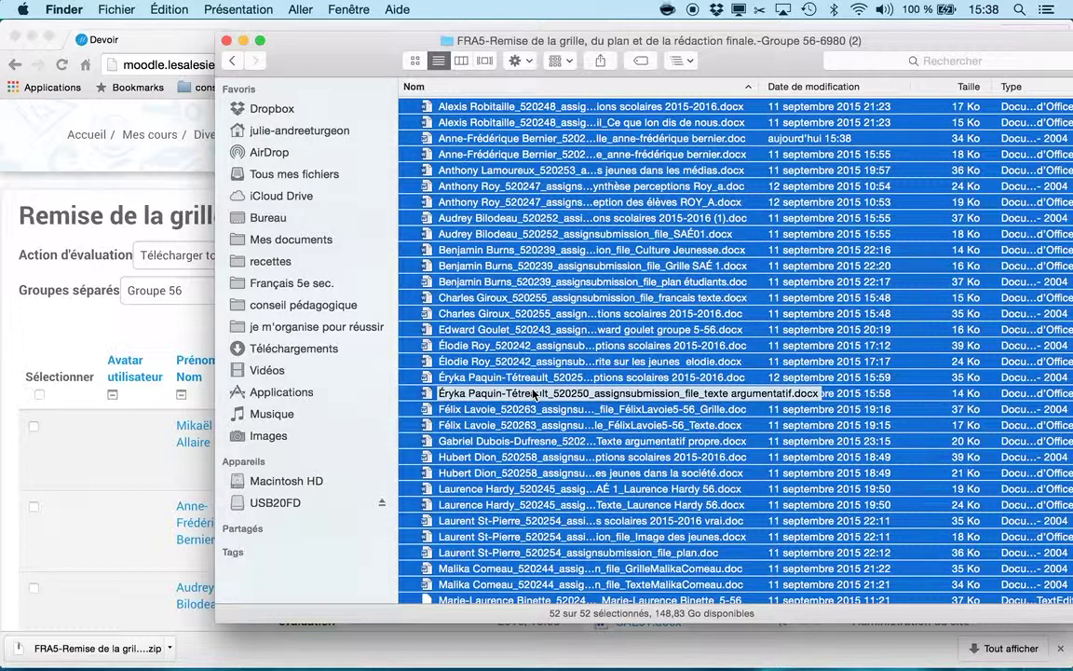
right_click(535, 395)
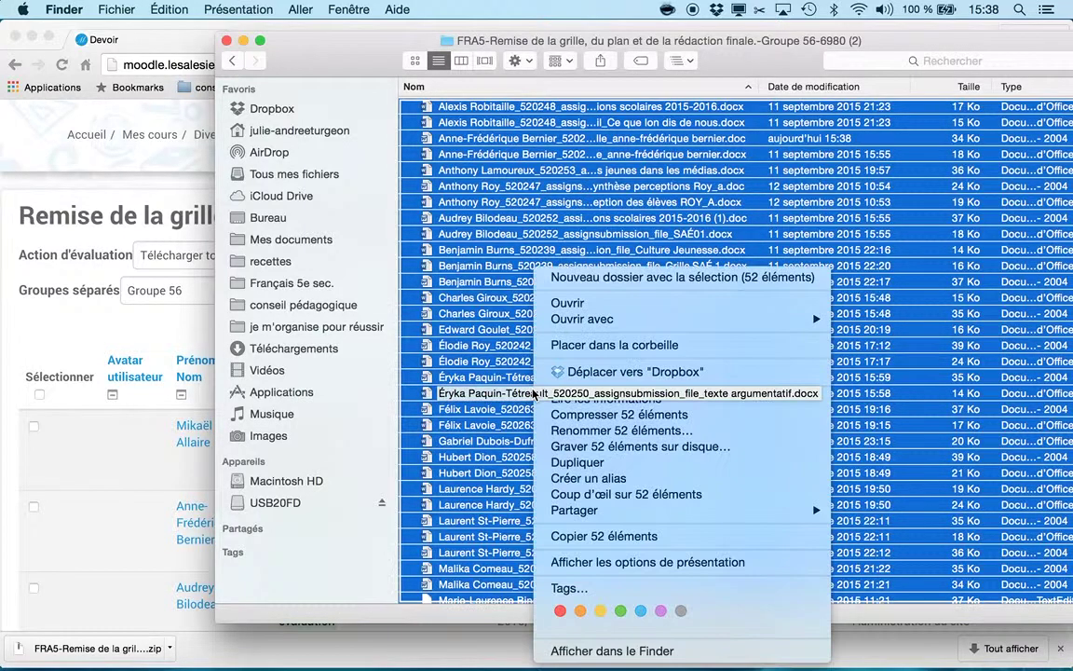
left_click(589, 416)
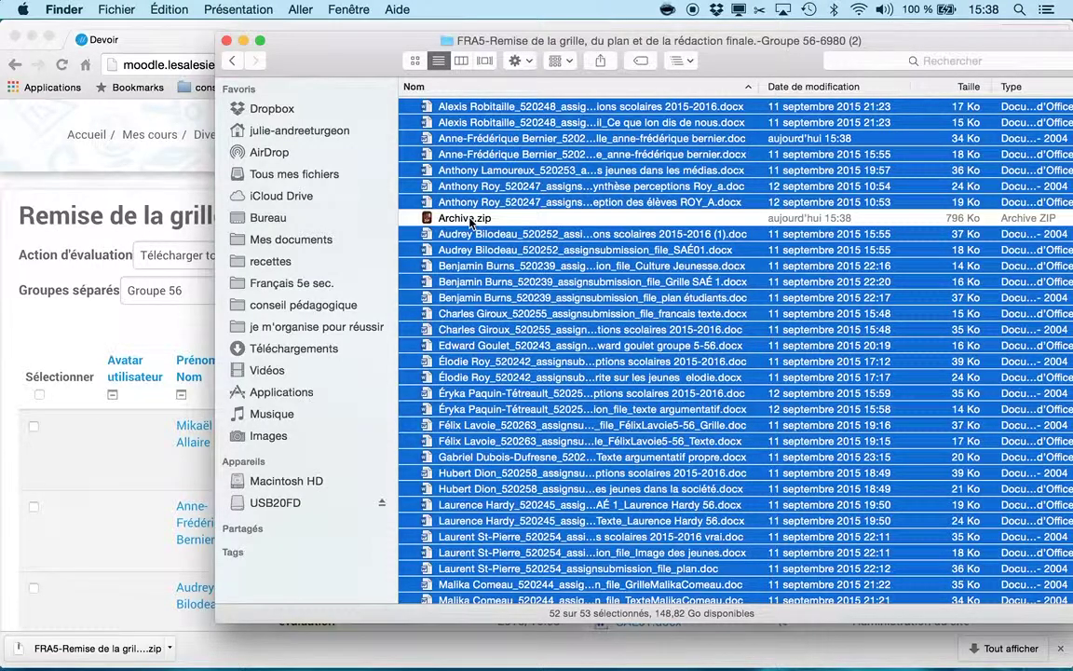
- Switch to the Moodle grading page in Chrome and choose the evaluation action "Déposer plusieurs fichiers de feedback dans un ZIP"
left_click_drag(354, 57, 655, 57)
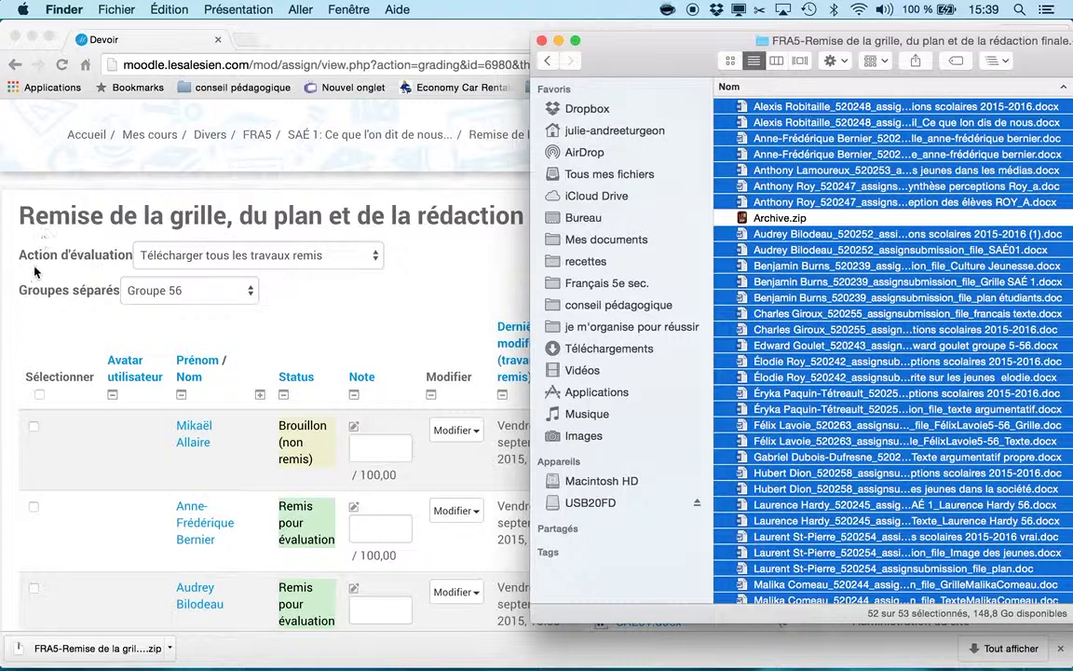
left_click(216, 259)
left_click(216, 259)
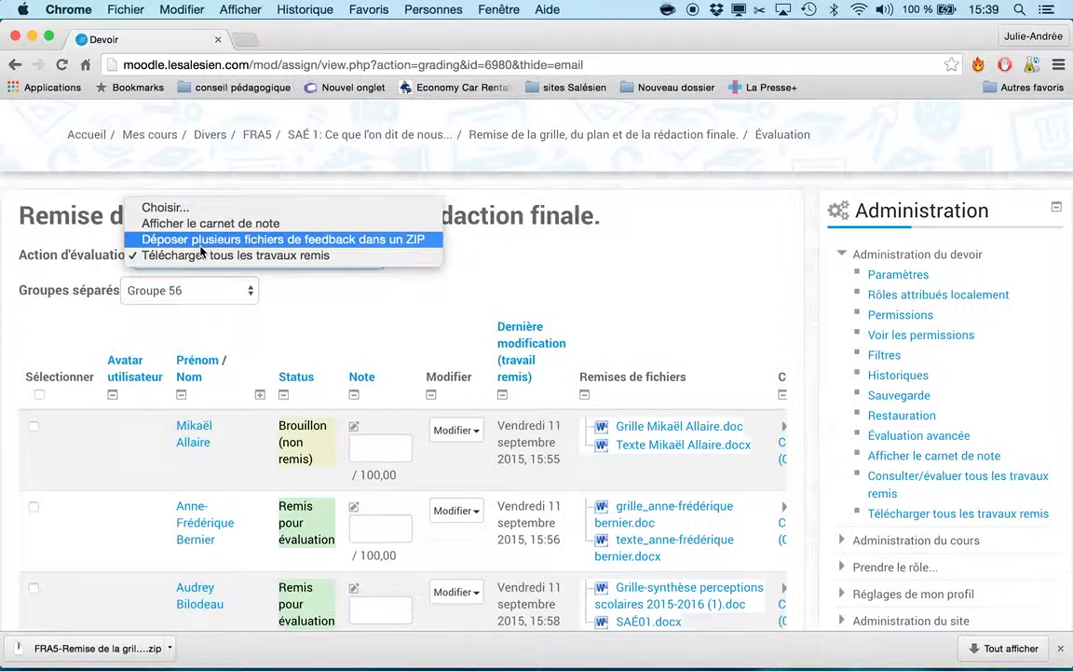
left_click(201, 244)
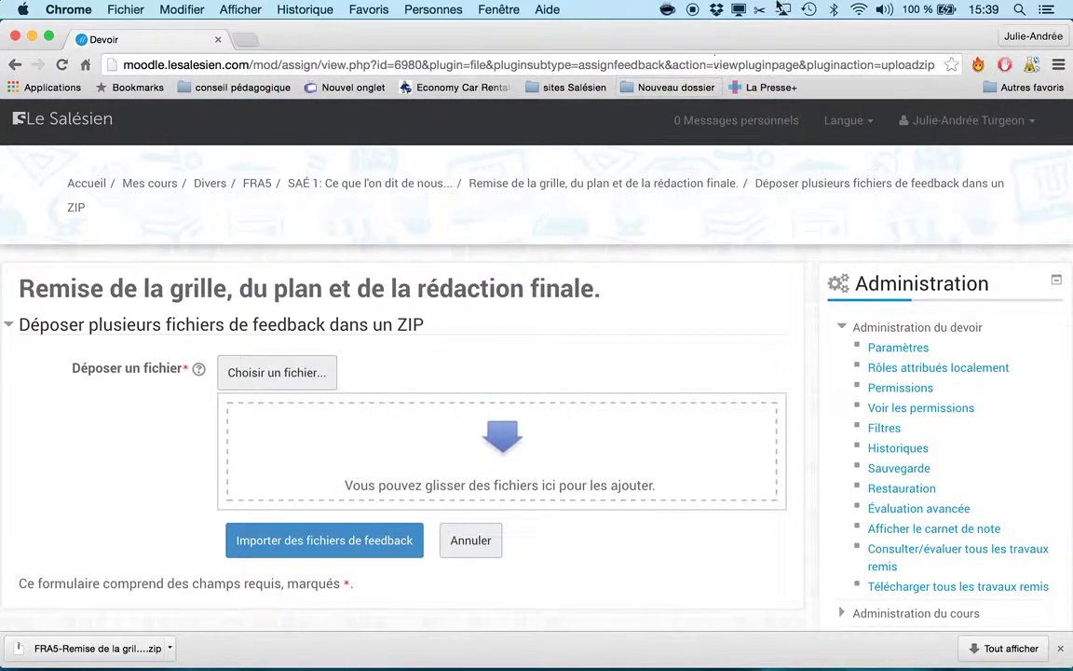
- Arrange the Chrome and Finder windows side by side and add Archive.zip to the feedback upload area
left_click_drag(750, 43, 803, 170)
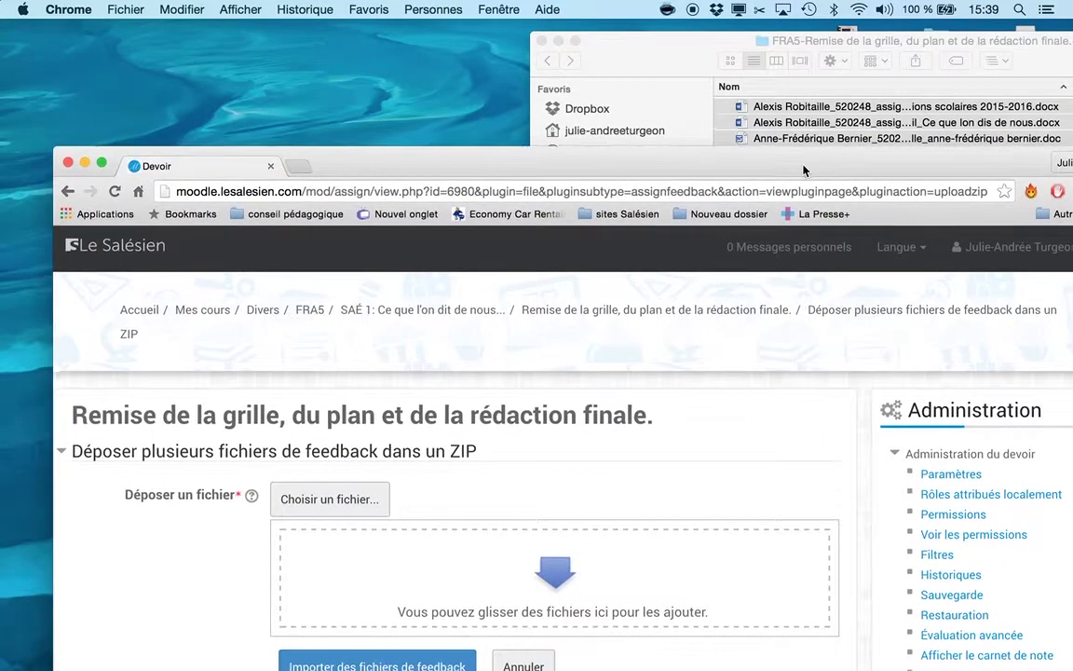
left_click_drag(673, 58, 668, 56)
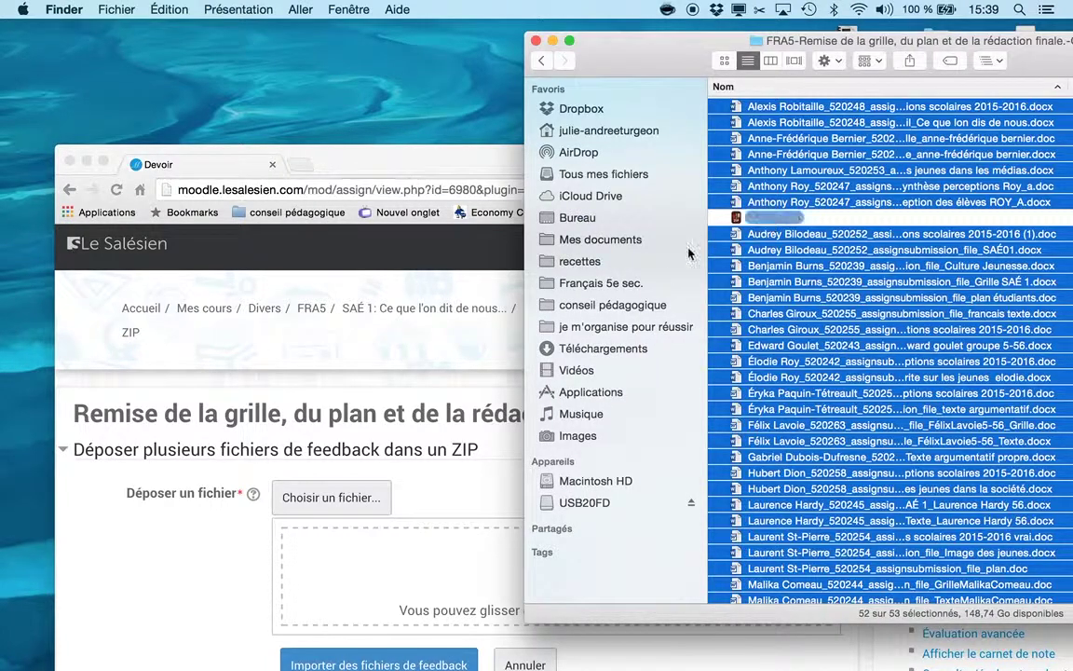
left_click_drag(771, 220, 450, 570)
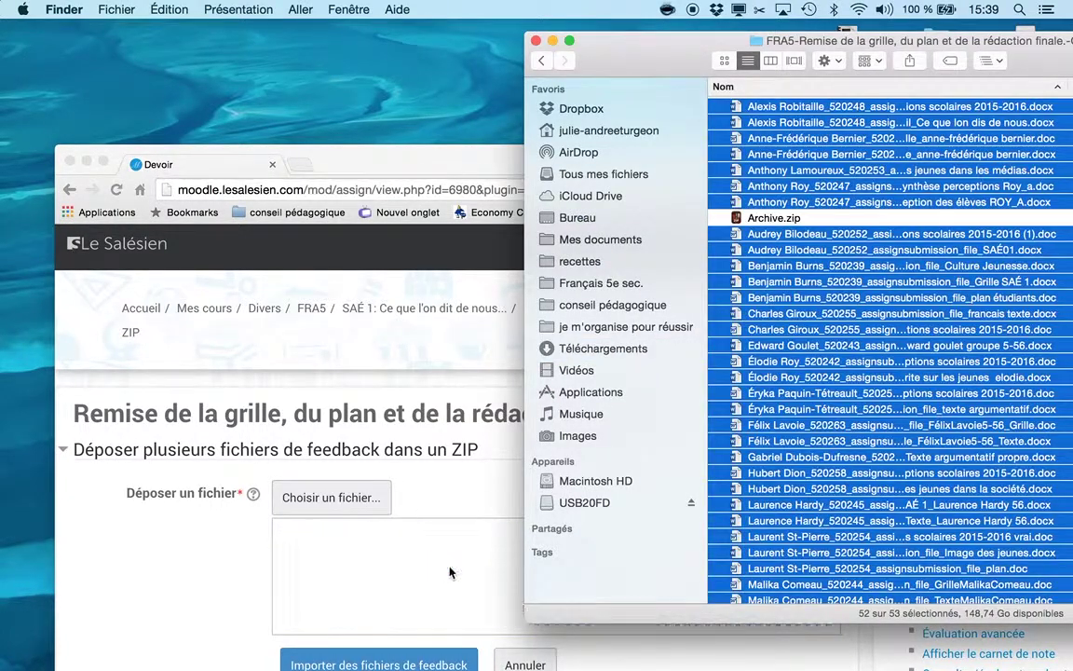
- Import the feedback files from Archive.zip, confirm the ZIP deposit and continue to the grading page
left_click(329, 665)
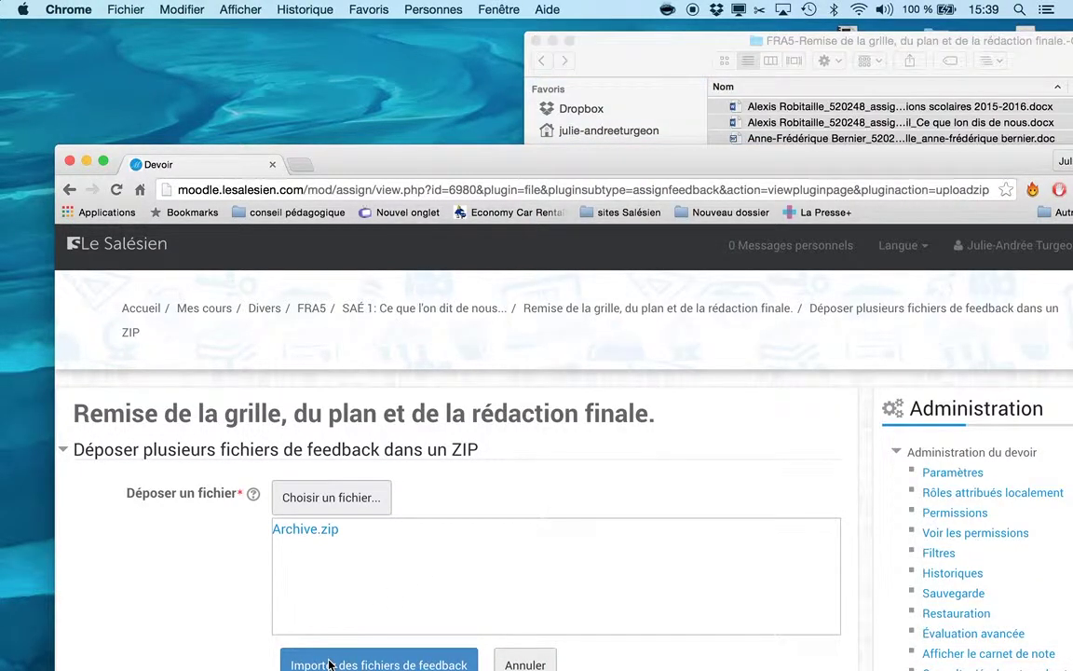
left_click(329, 664)
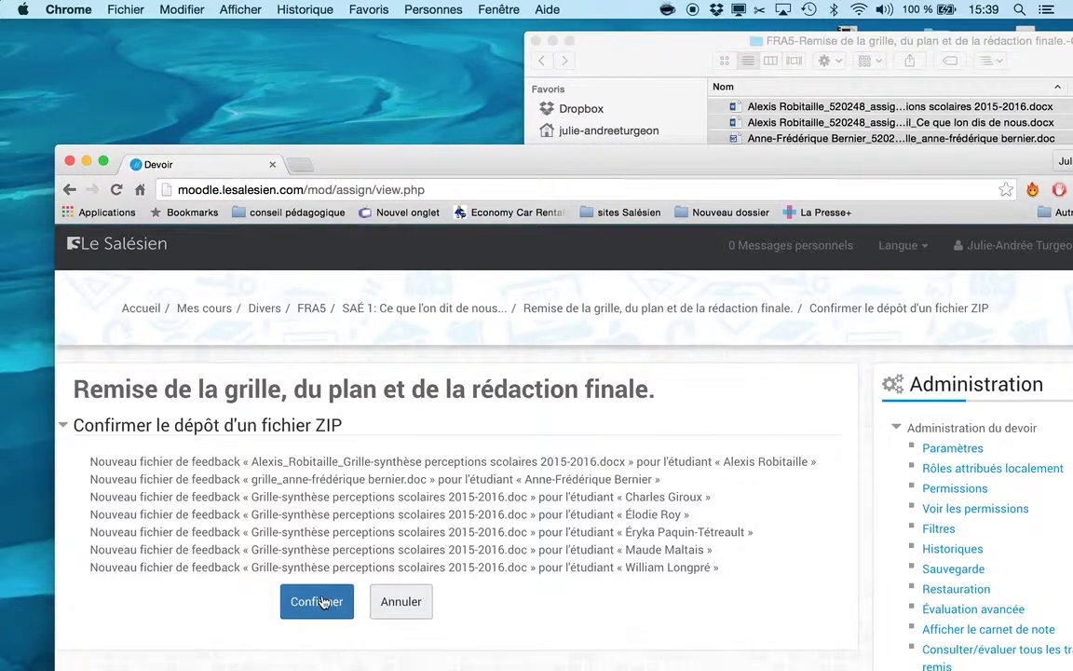
left_click(316, 606)
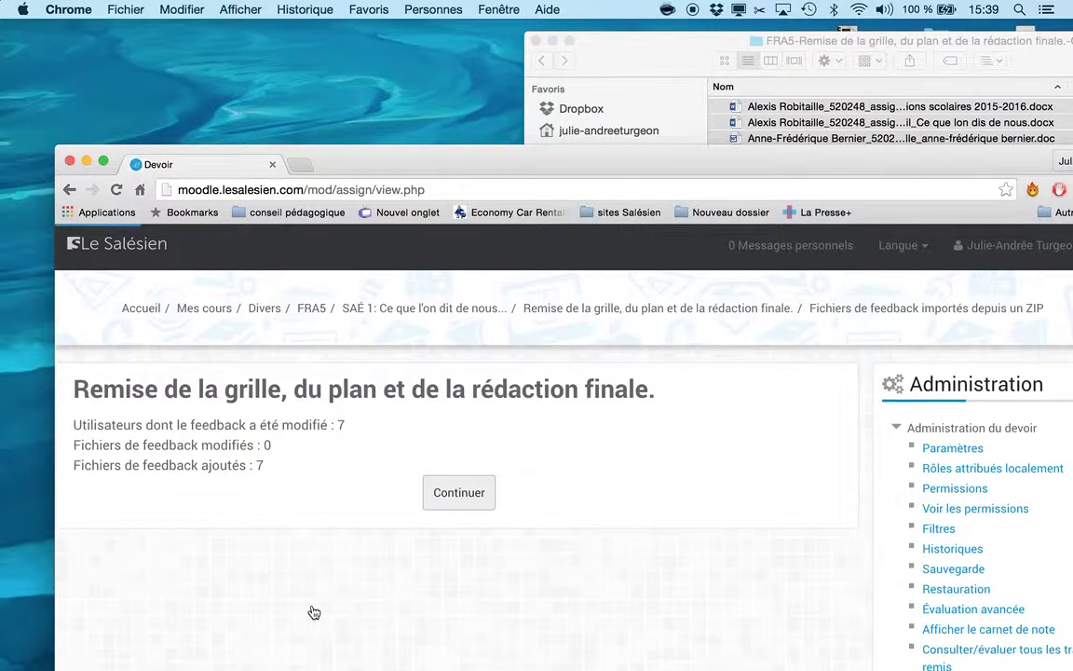
left_click(457, 500)
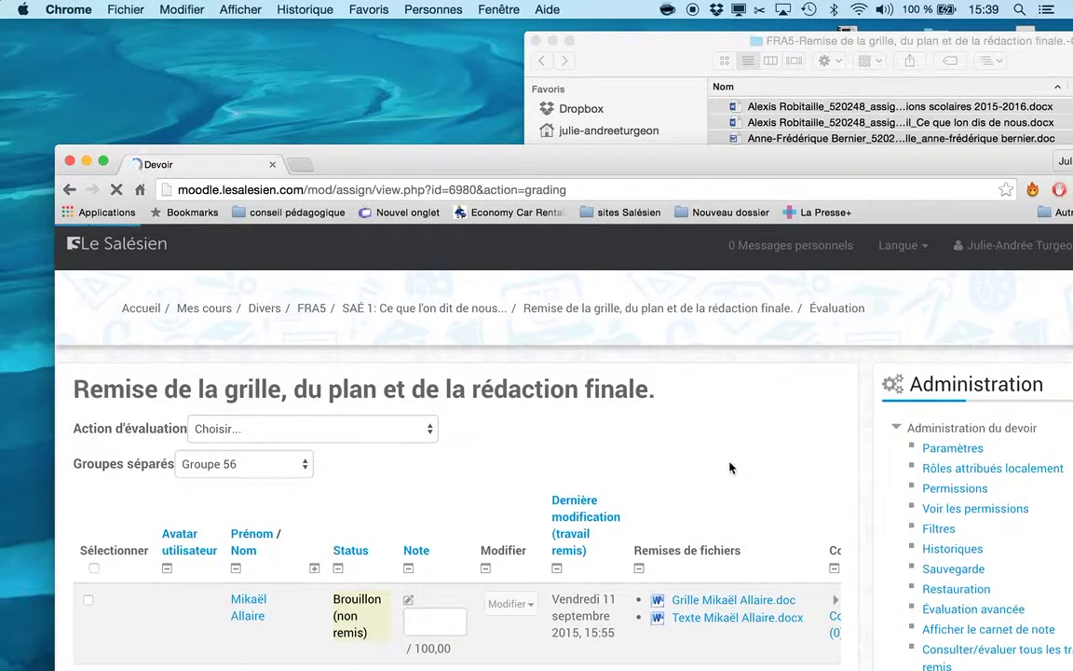
- Examine the "Fichiers de feedback" column for the first students in the grading table
scroll(701, 436, "down", 1)
scroll(701, 435, "down", 3)
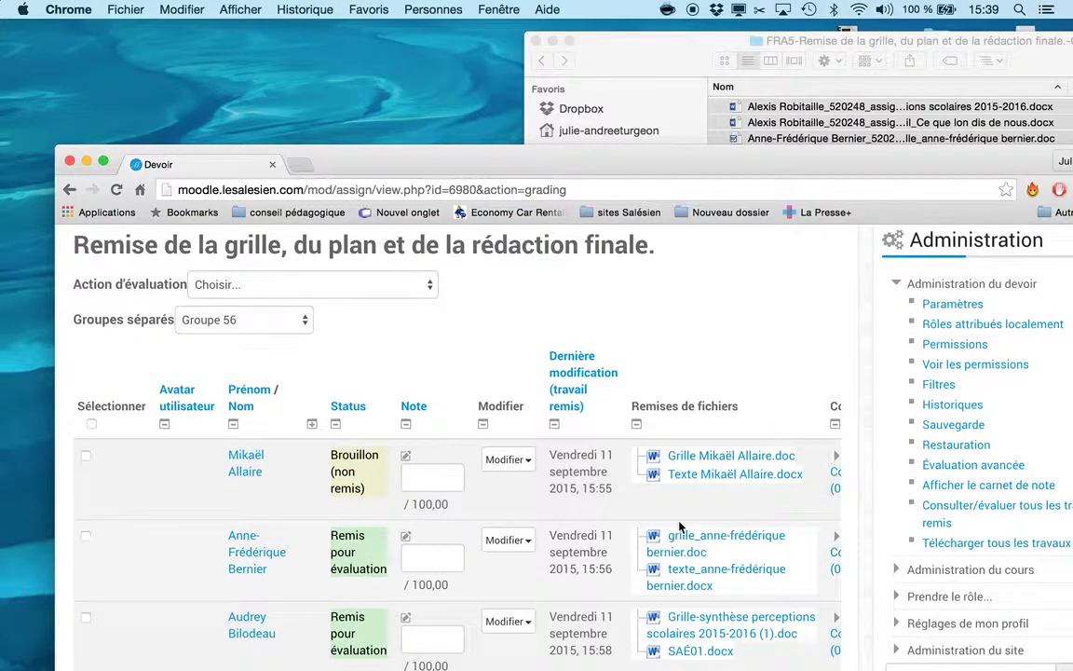
scroll(677, 496, "right", 3)
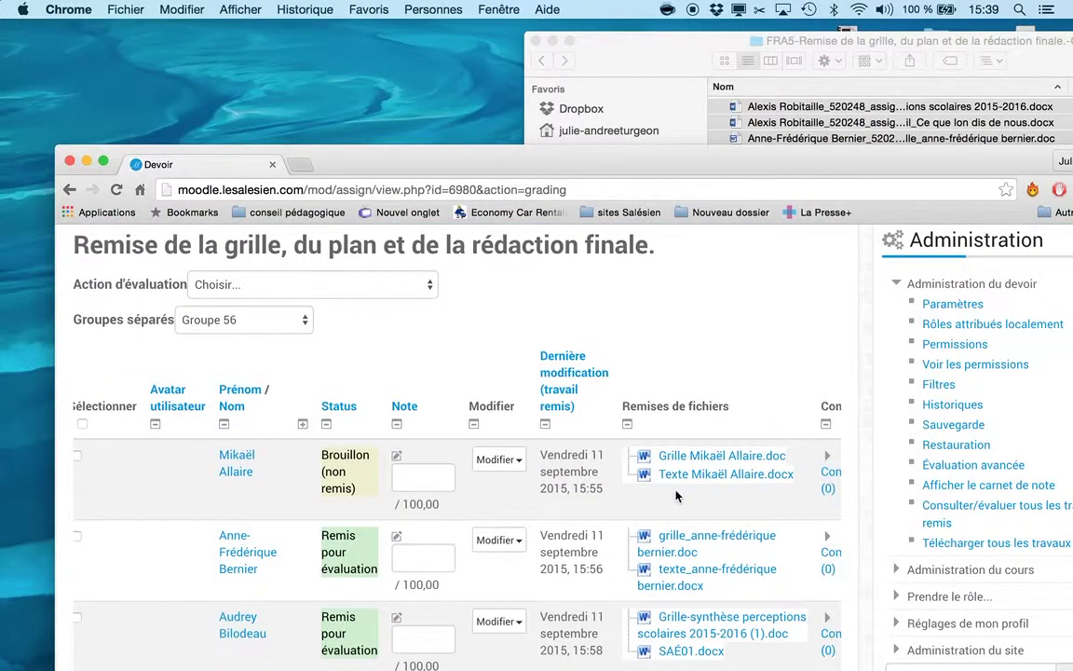
scroll(676, 497, "right", 5)
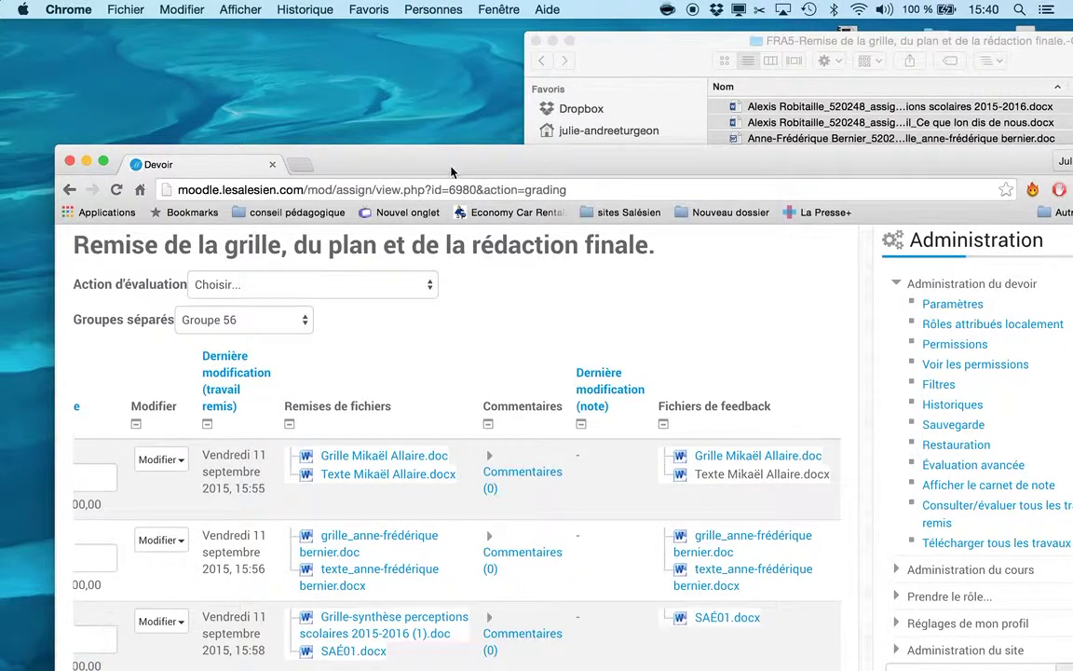
left_click_drag(451, 173, 400, 8)
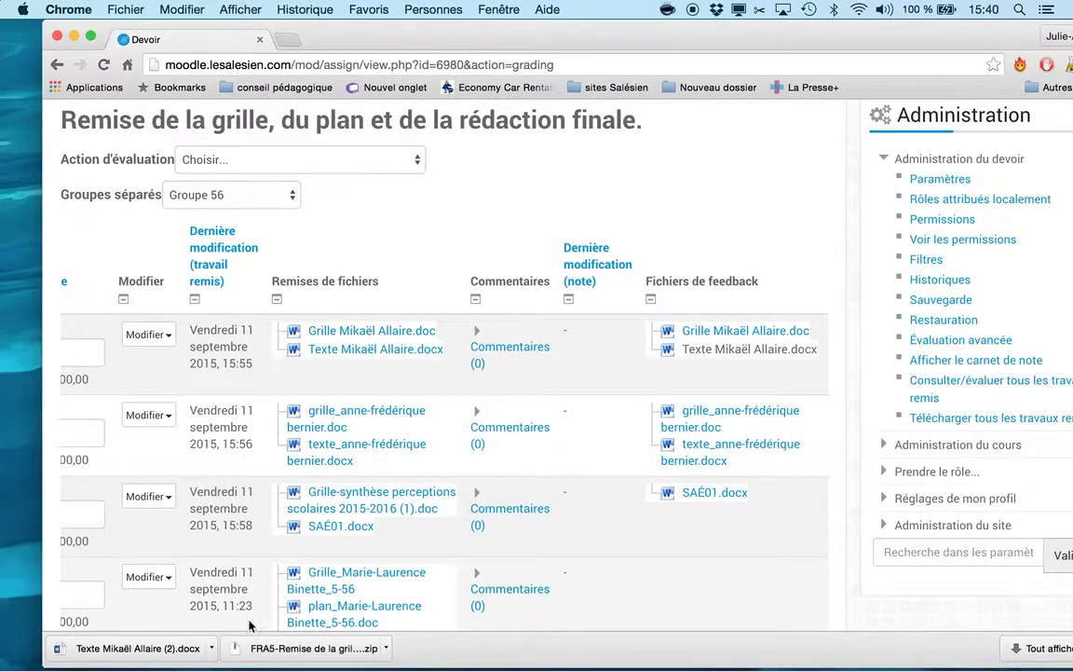
- Open the downloaded "Texte" .docx feedback file in Word, look through its grid and comments, and close it
left_click(173, 649)
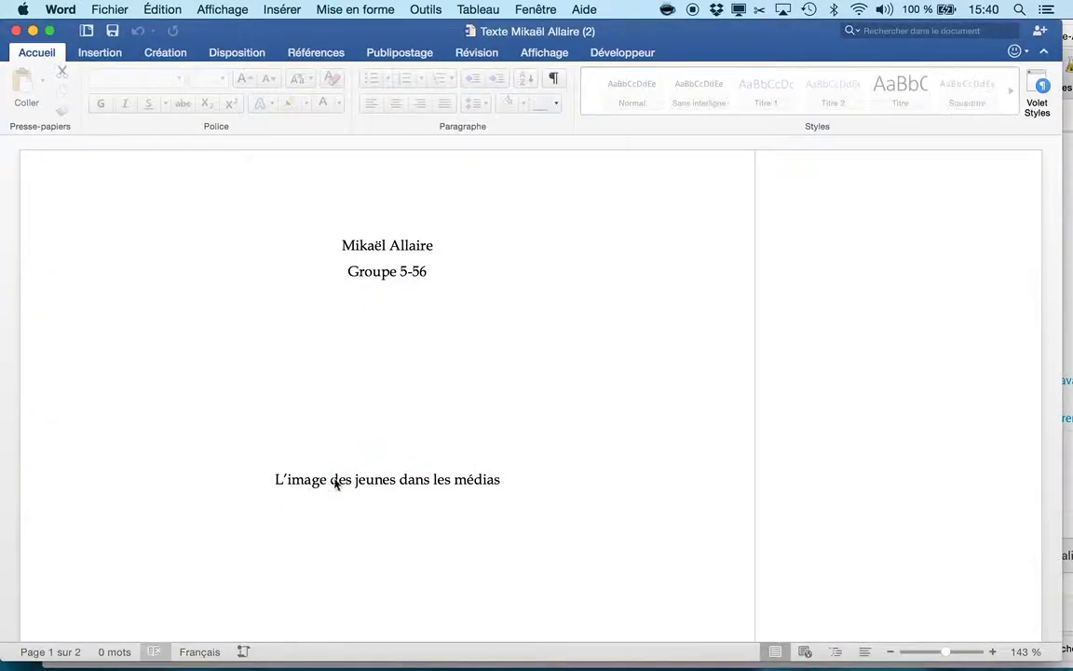
scroll(541, 407, "down", 10)
scroll(541, 407, "down", 15)
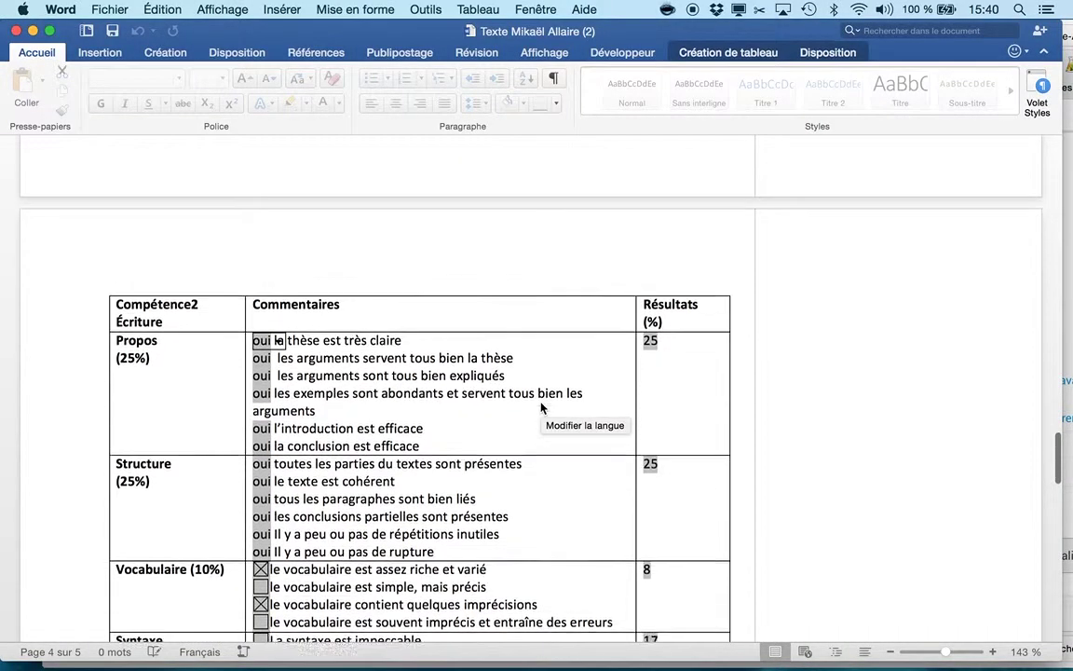
scroll(542, 407, "up", 10)
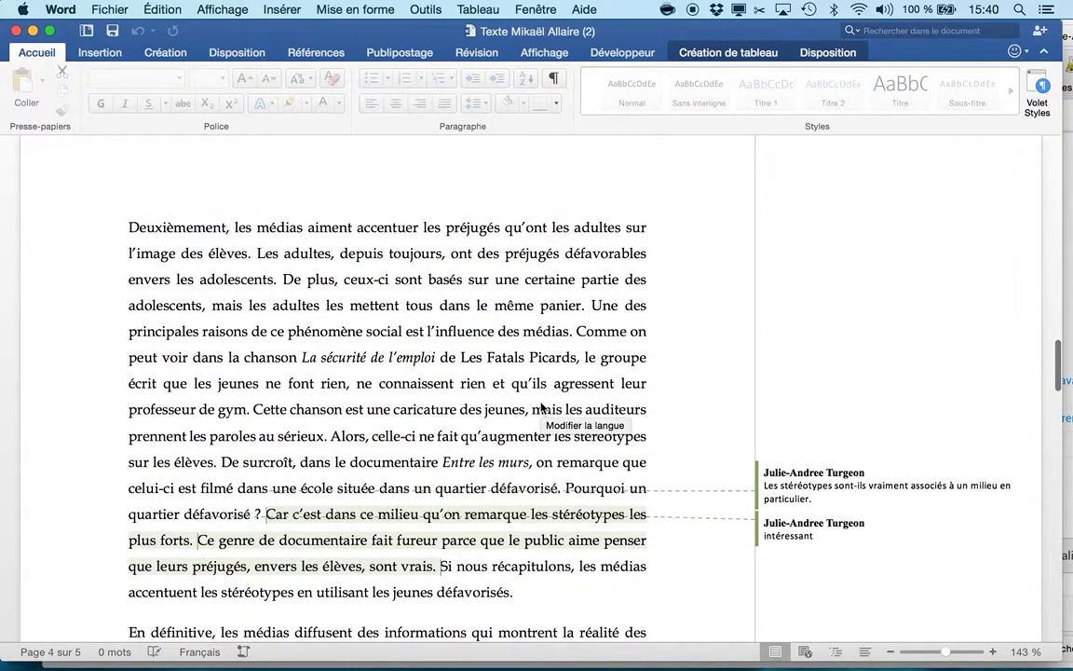
scroll(541, 407, "up", 5)
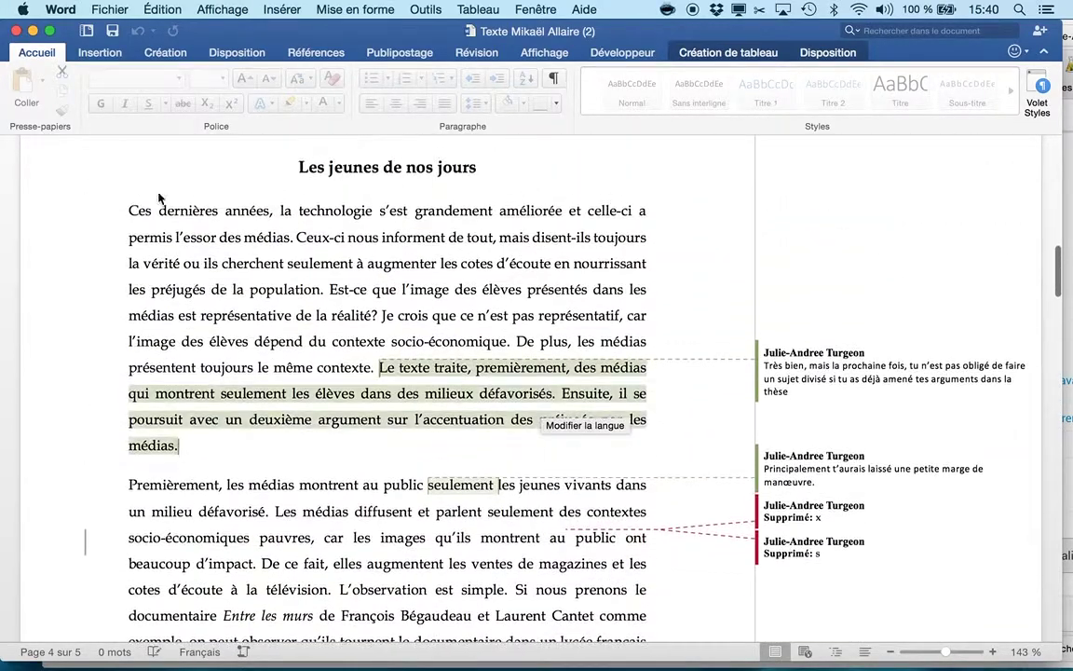
left_click(15, 31)
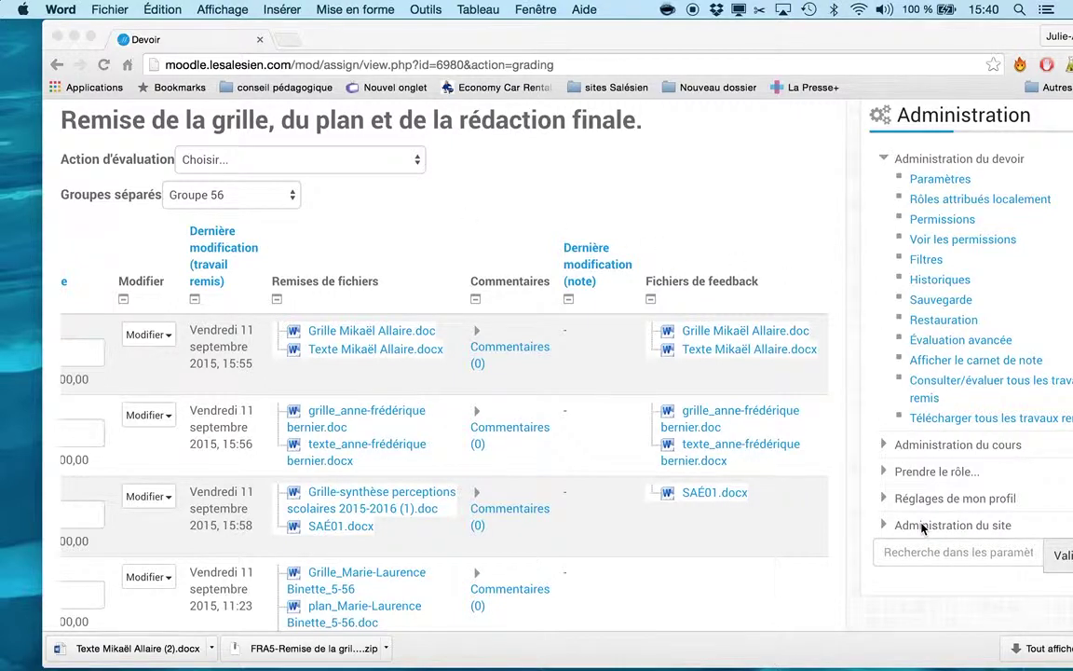
- In Chrome, open the list of user accounts (Liste des utilisateurs) from Moodle's site administration
left_click(923, 528)
left_click(923, 527)
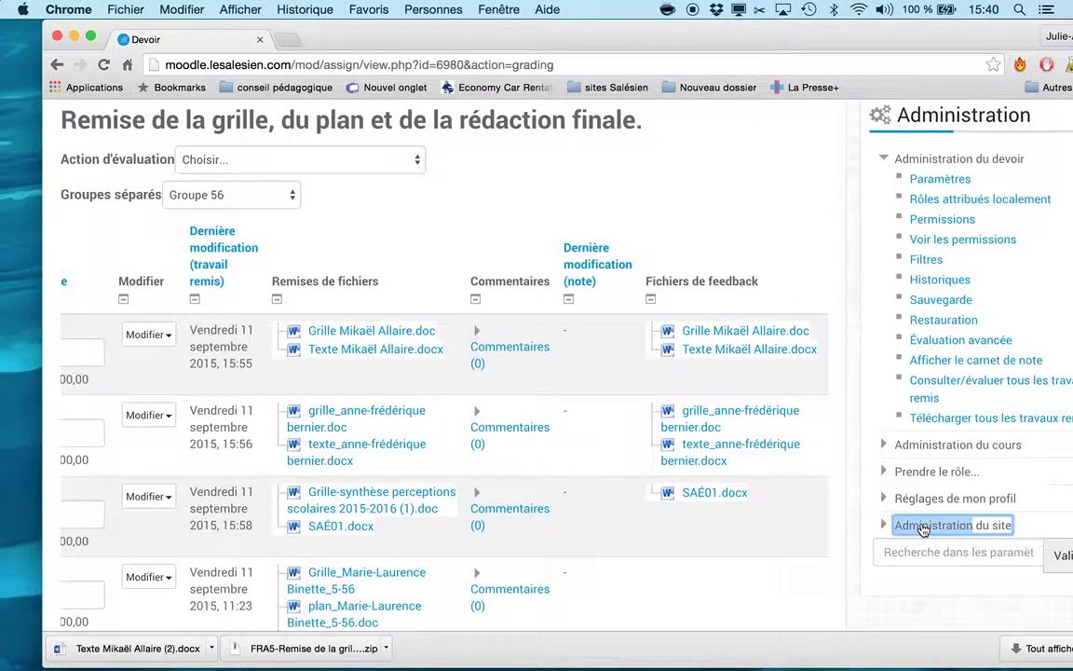
left_click(886, 525)
left_click(886, 525)
left_click(886, 525)
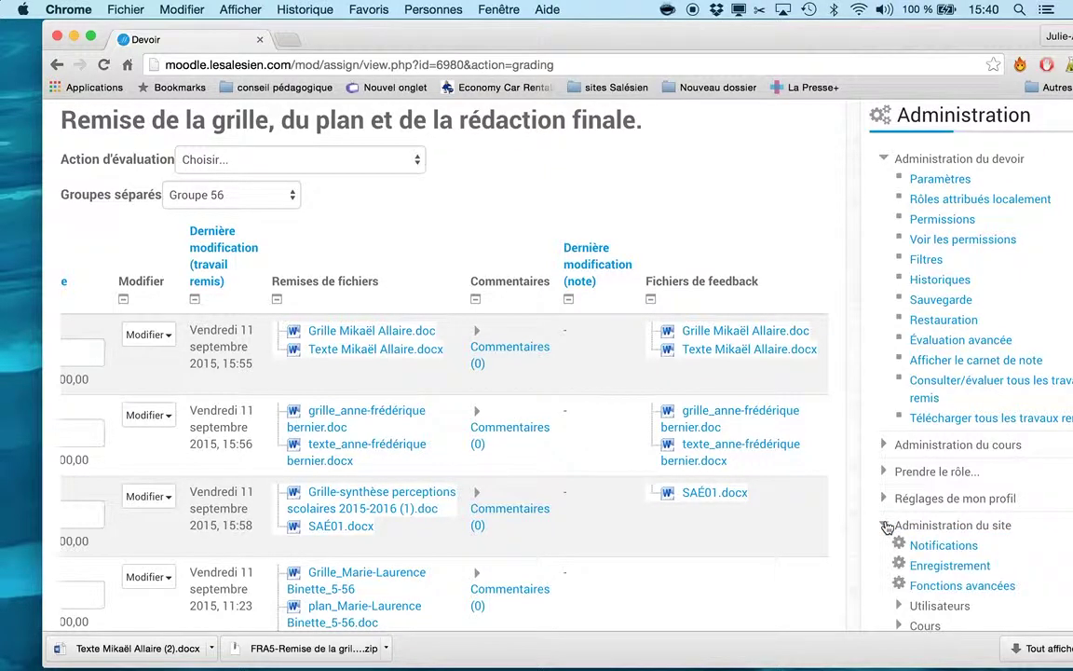
left_click(900, 607)
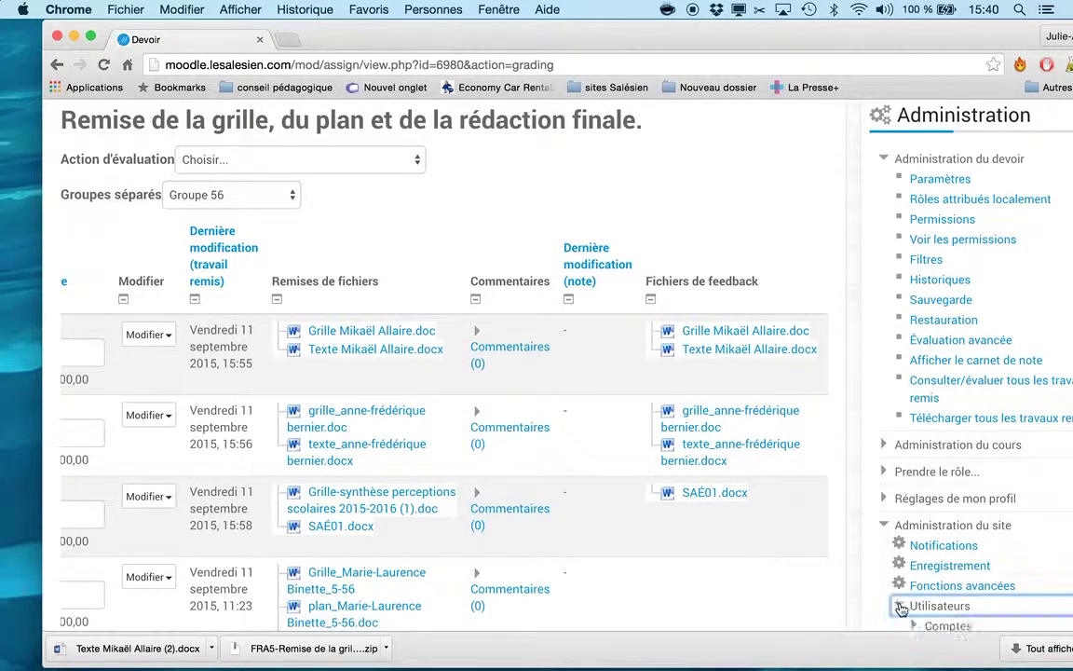
scroll(843, 566, "down", 3)
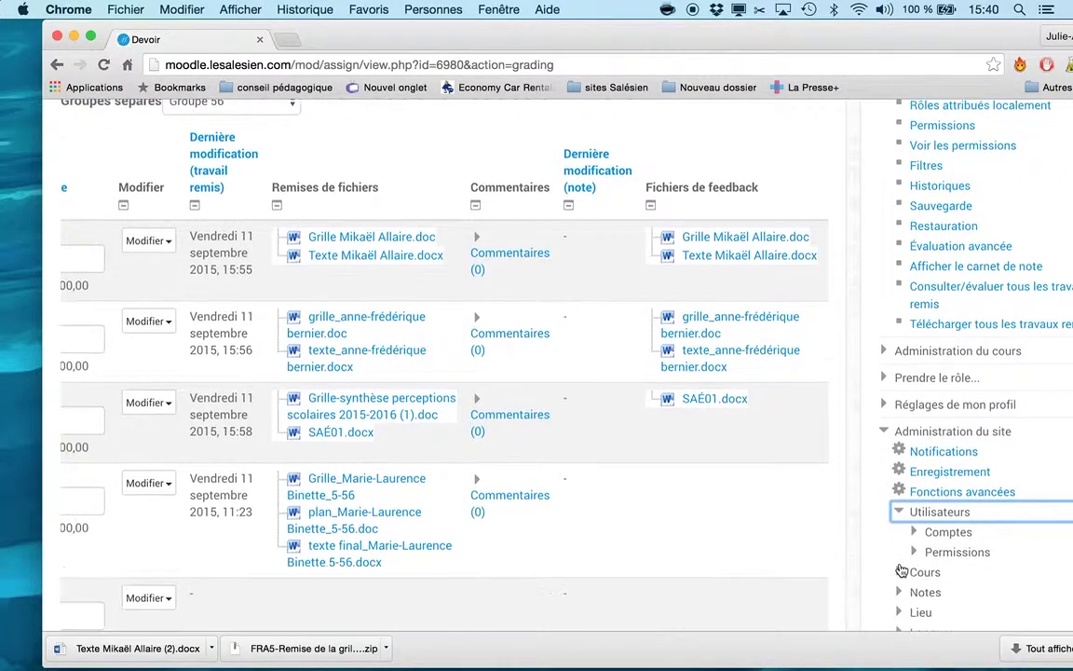
left_click(914, 516)
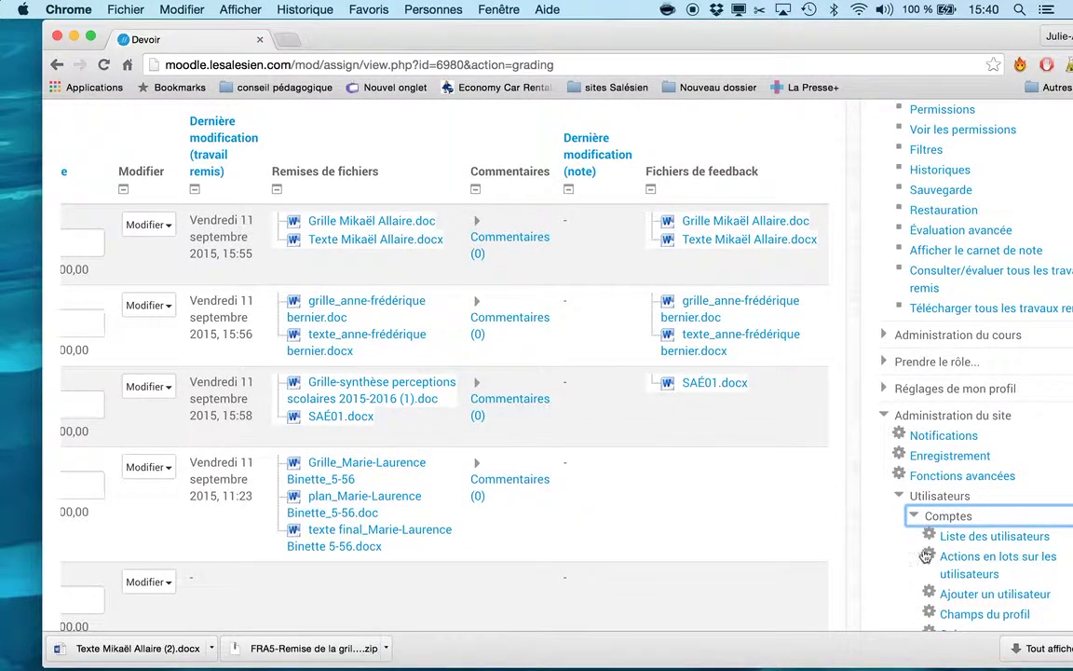
left_click(931, 538)
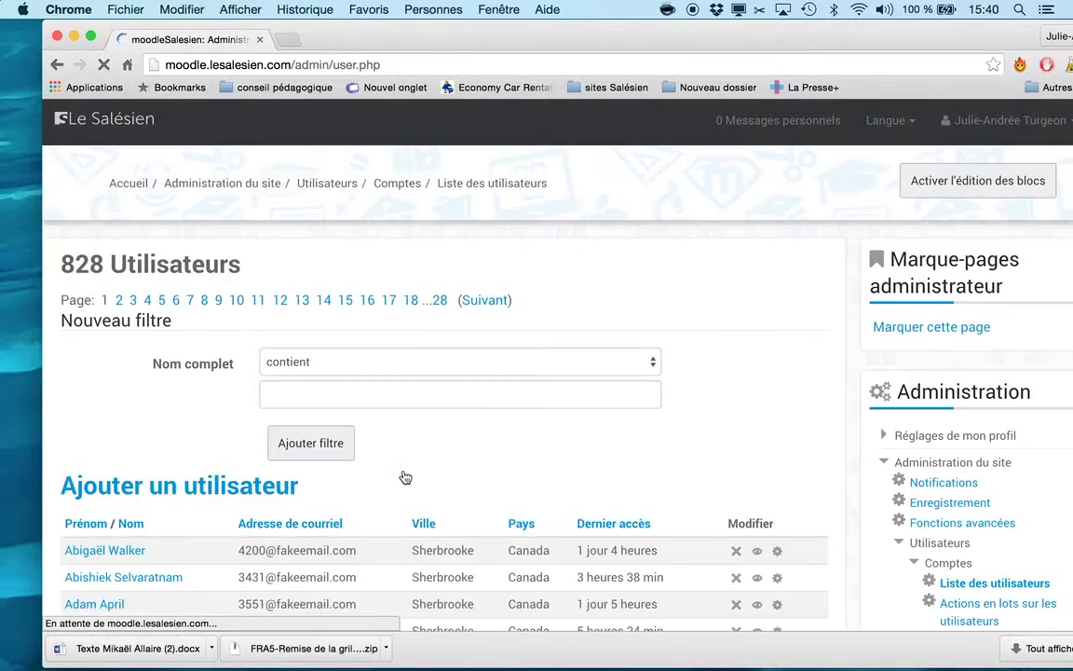
- Filter the users by the second listed student's surname, open that student's profile and log in as the student
left_click(332, 392)
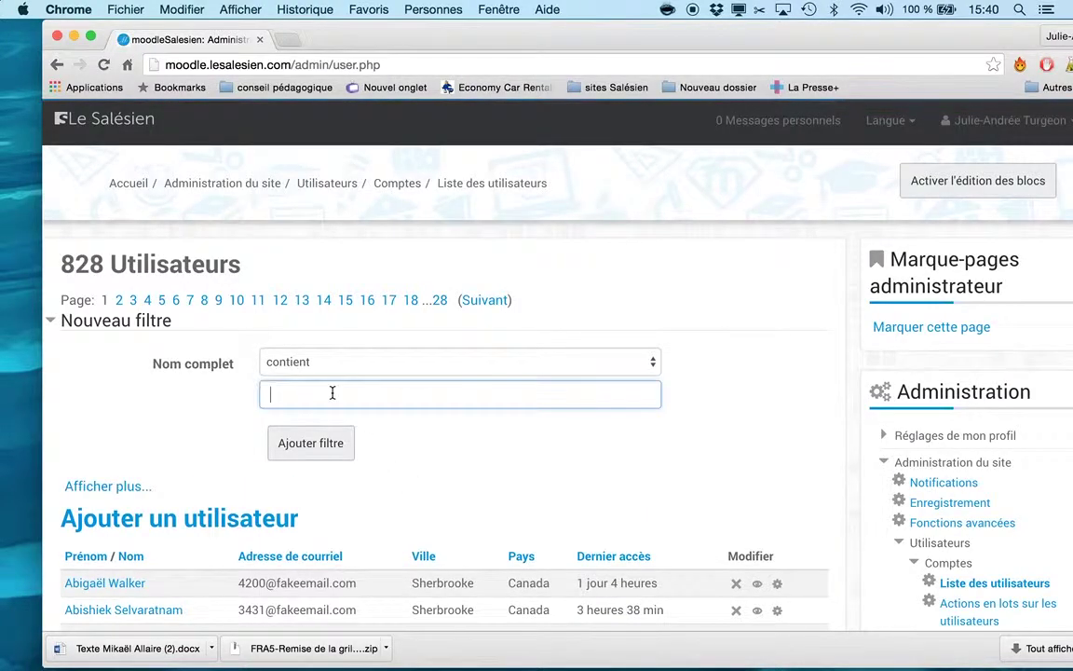
type("bernier")
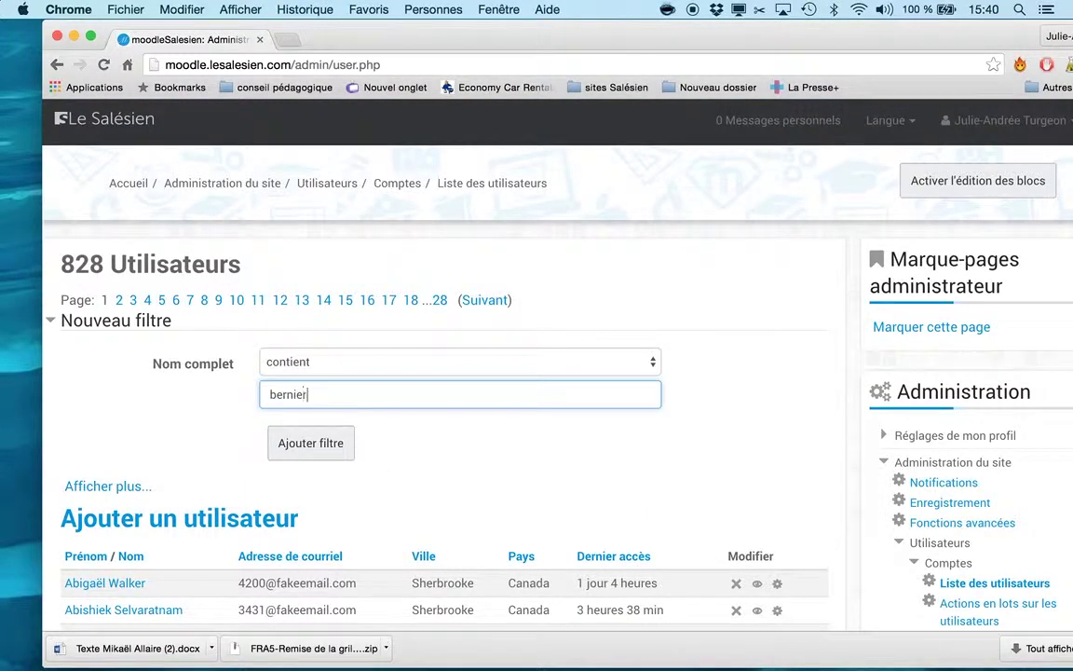
key("Return")
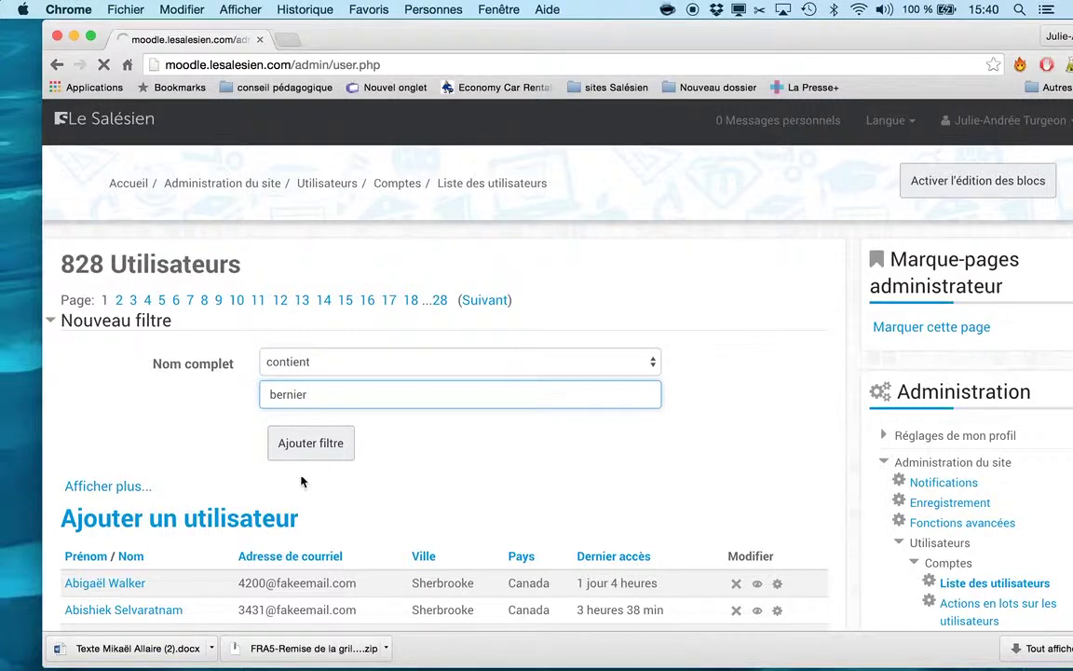
scroll(287, 501, "down", 5)
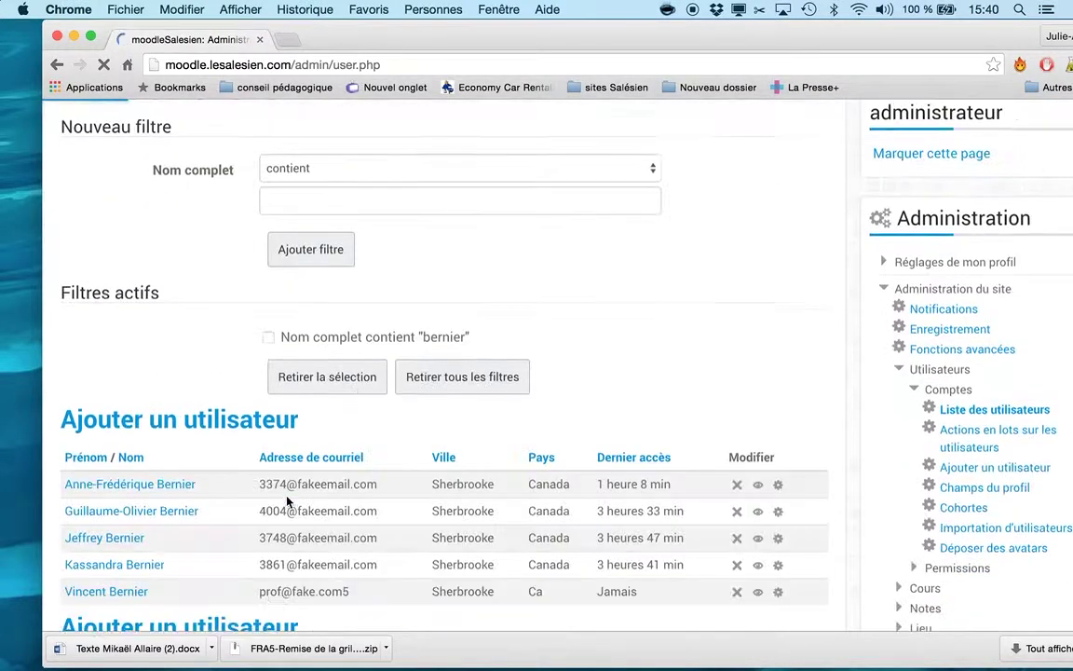
left_click(142, 473)
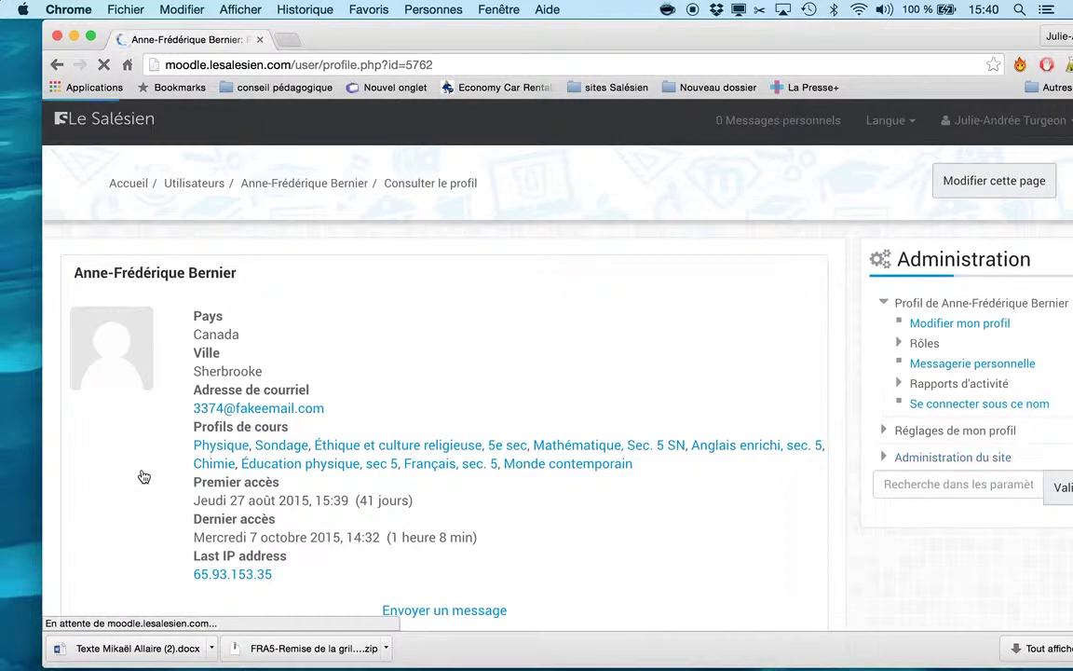
left_click(943, 406)
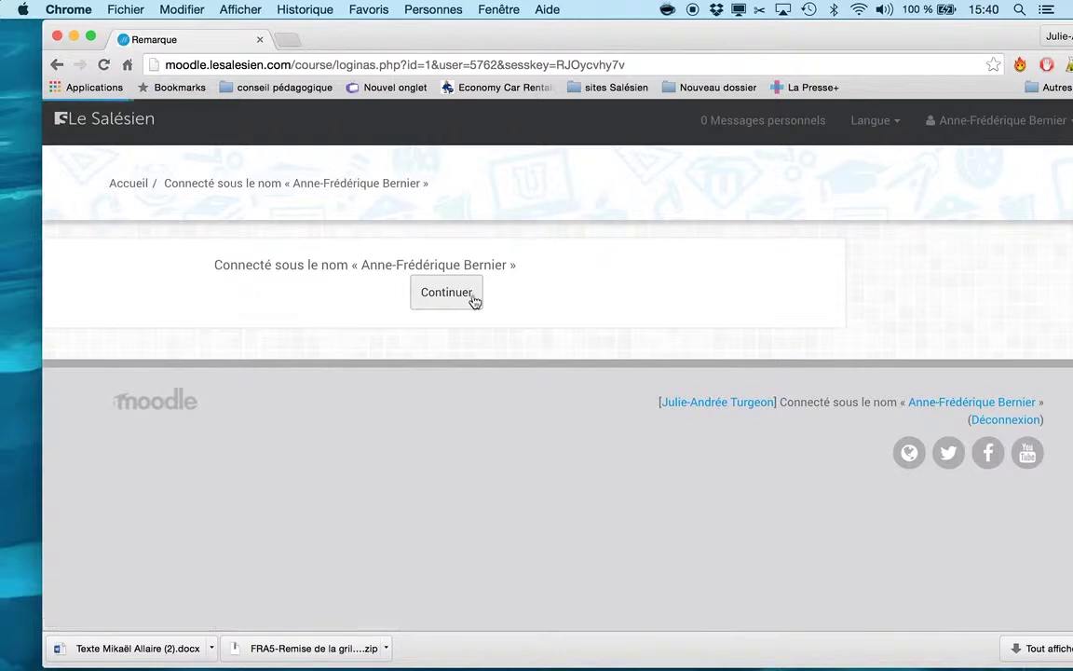
- Continue past the login confirmation and open the "Français, sec. 5" course from the student's course list
left_click(449, 295)
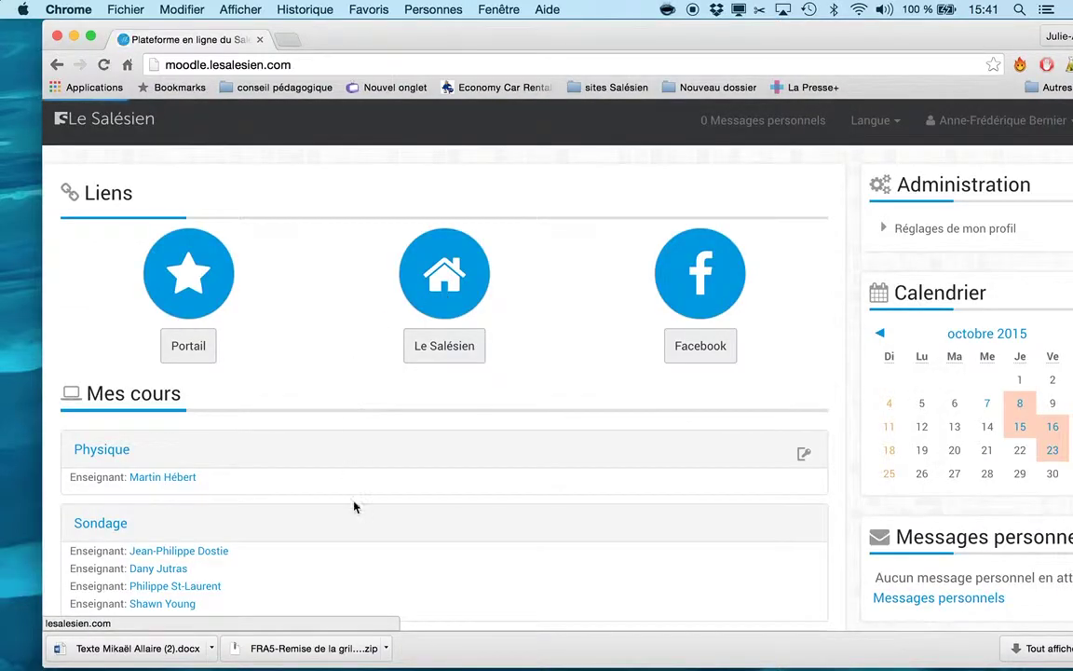
scroll(349, 511, "down", 5)
scroll(346, 512, "down", 3)
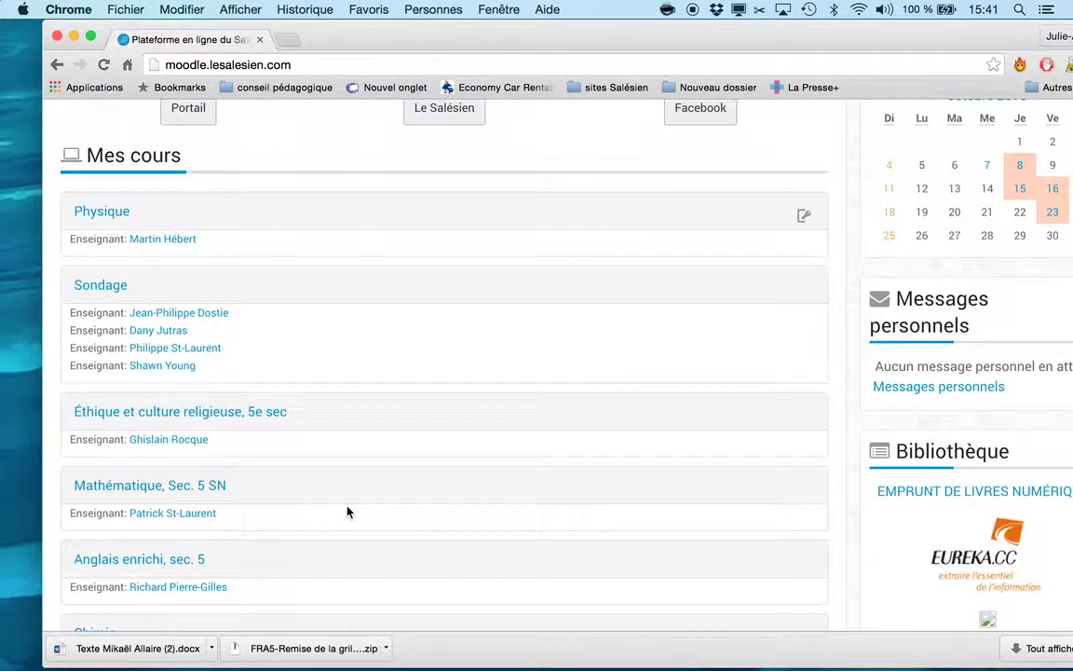
scroll(347, 512, "up", 5)
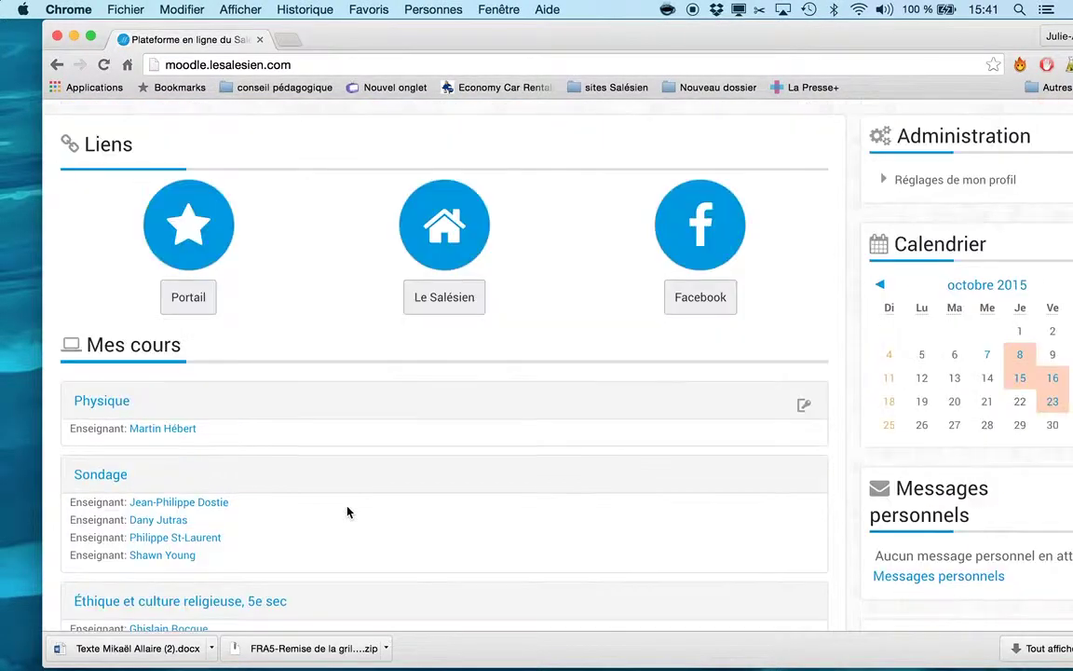
scroll(347, 511, "down", 3)
scroll(346, 512, "down", 3)
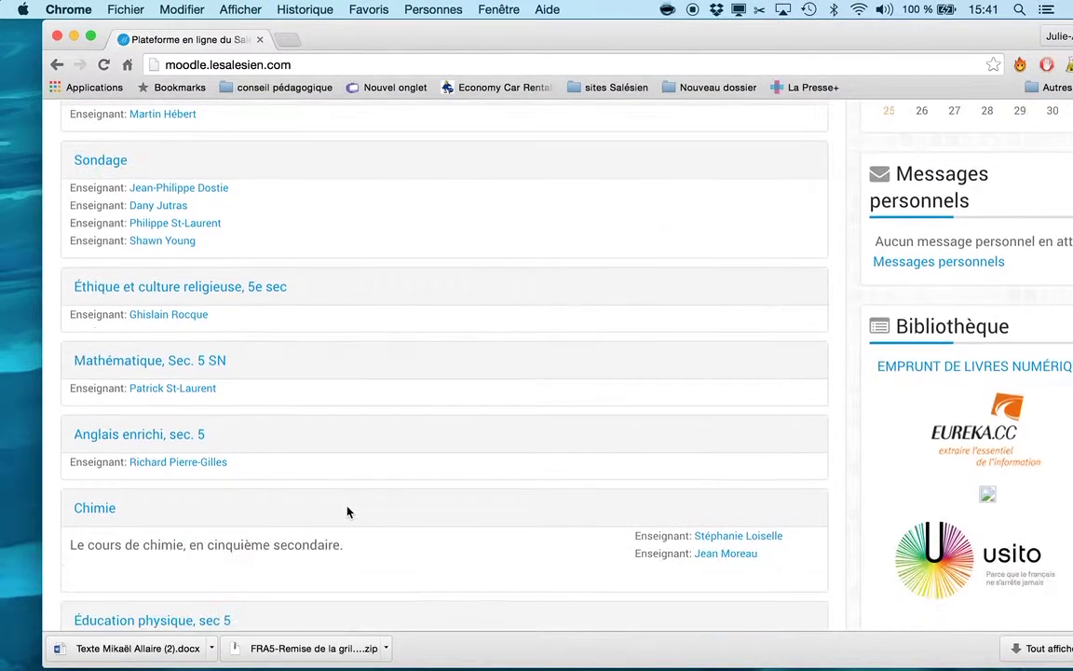
scroll(314, 464, "down", 3)
scroll(314, 464, "down", 2)
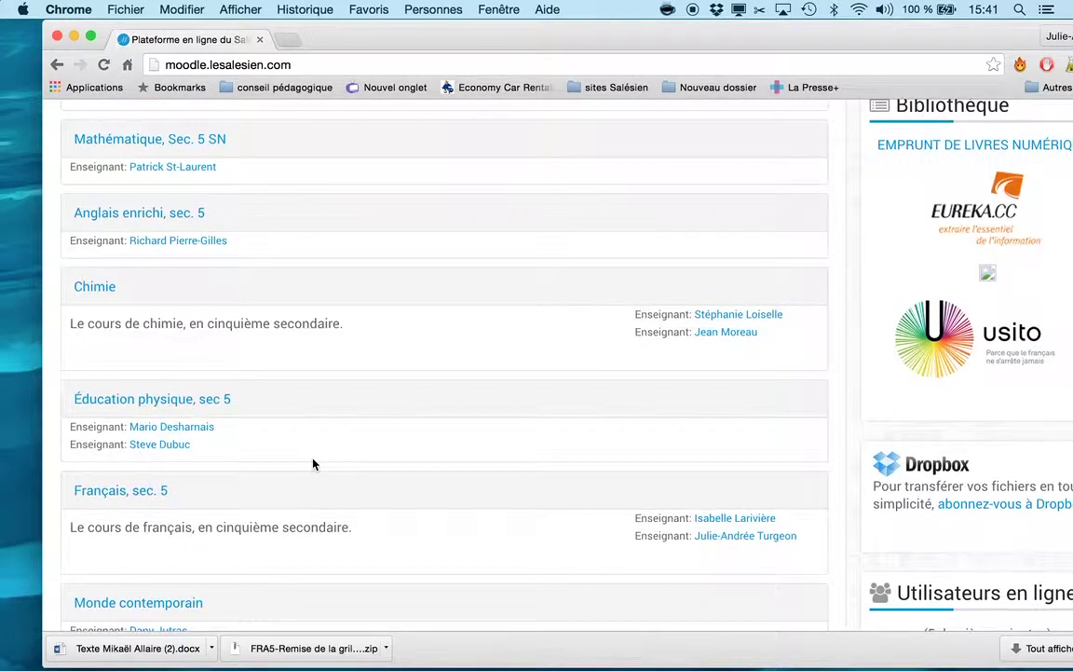
left_click(110, 493)
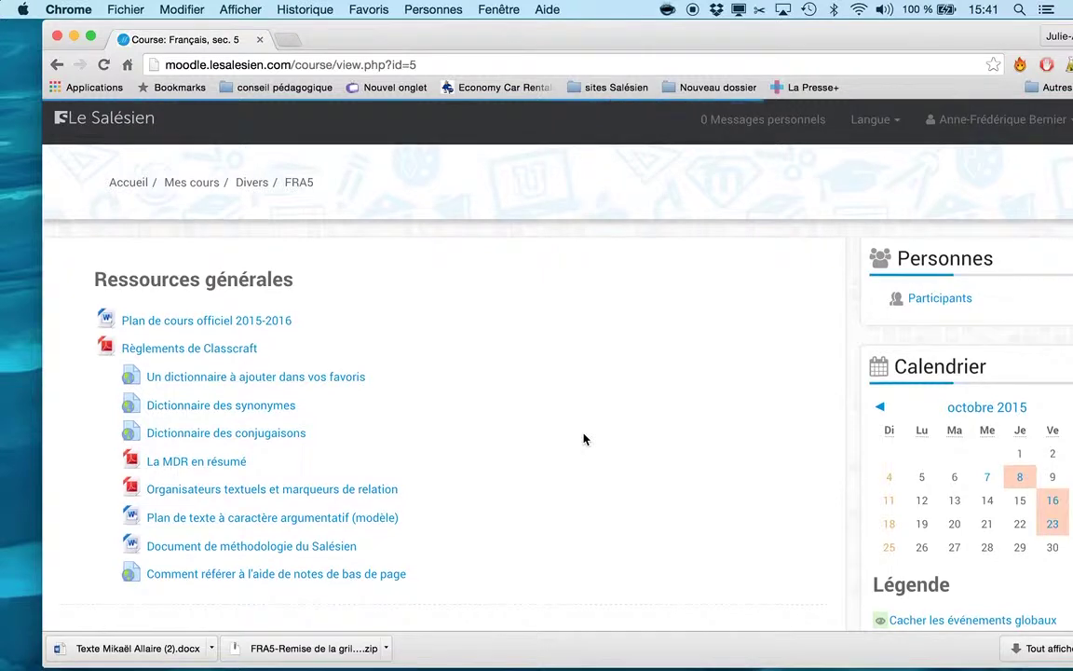
- Open the assignment "Remise de la grille, du plan et de la rédaction finale." in the course's SAÉ 1 section
scroll(584, 438, "down", 10)
scroll(584, 439, "down", 6)
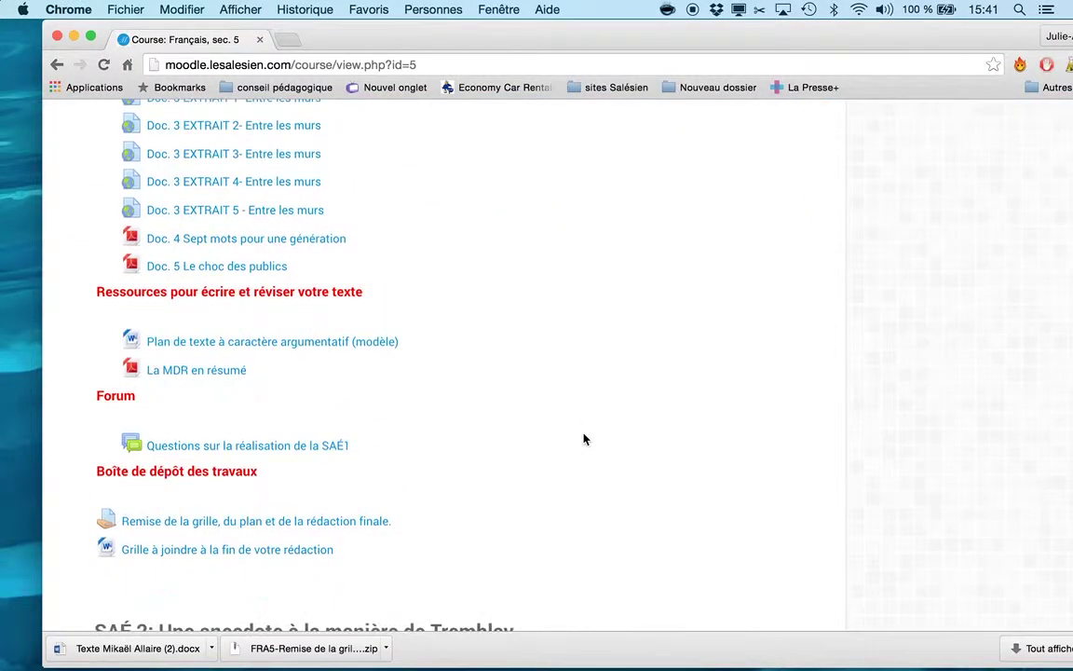
scroll(584, 439, "up", 1)
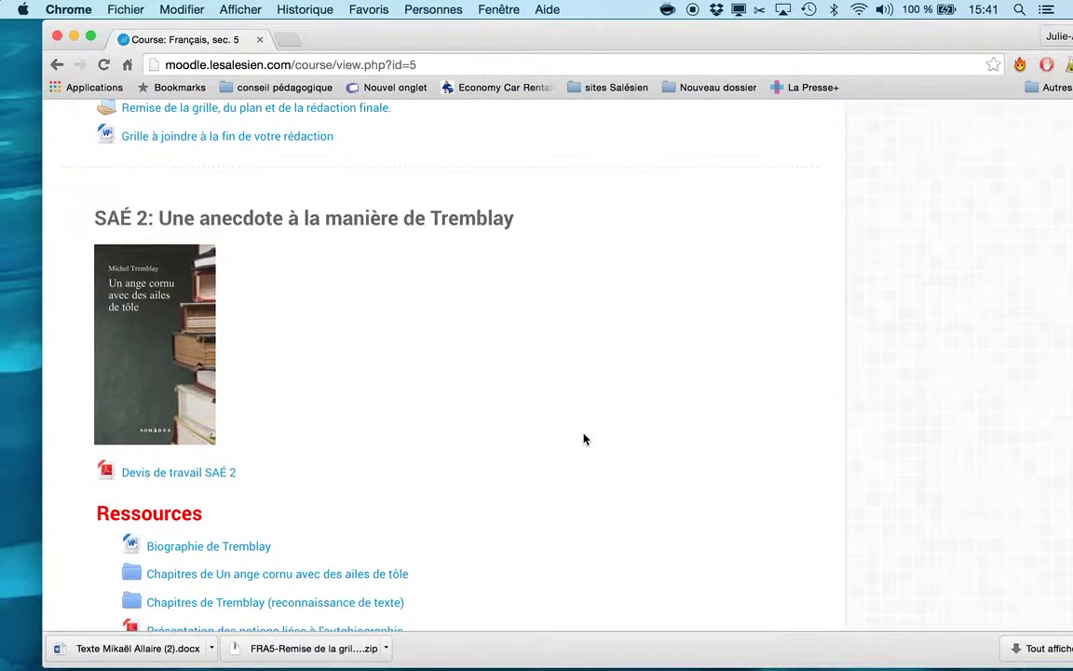
scroll(584, 439, "down", 2)
scroll(584, 439, "up", 1)
scroll(582, 438, "down", 1)
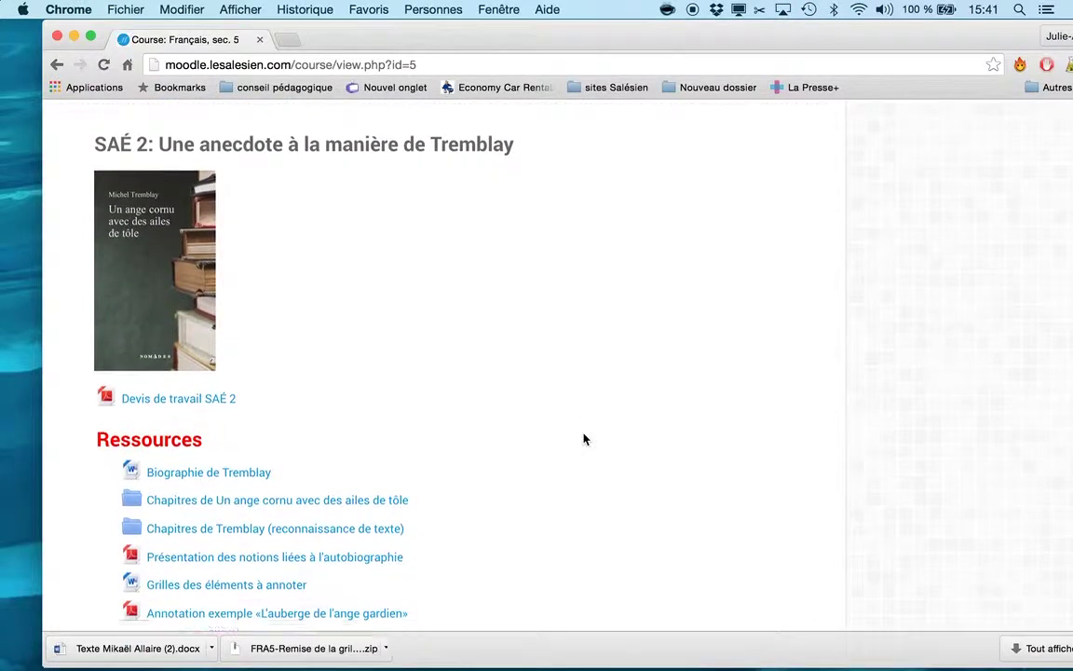
scroll(582, 438, "up", 1)
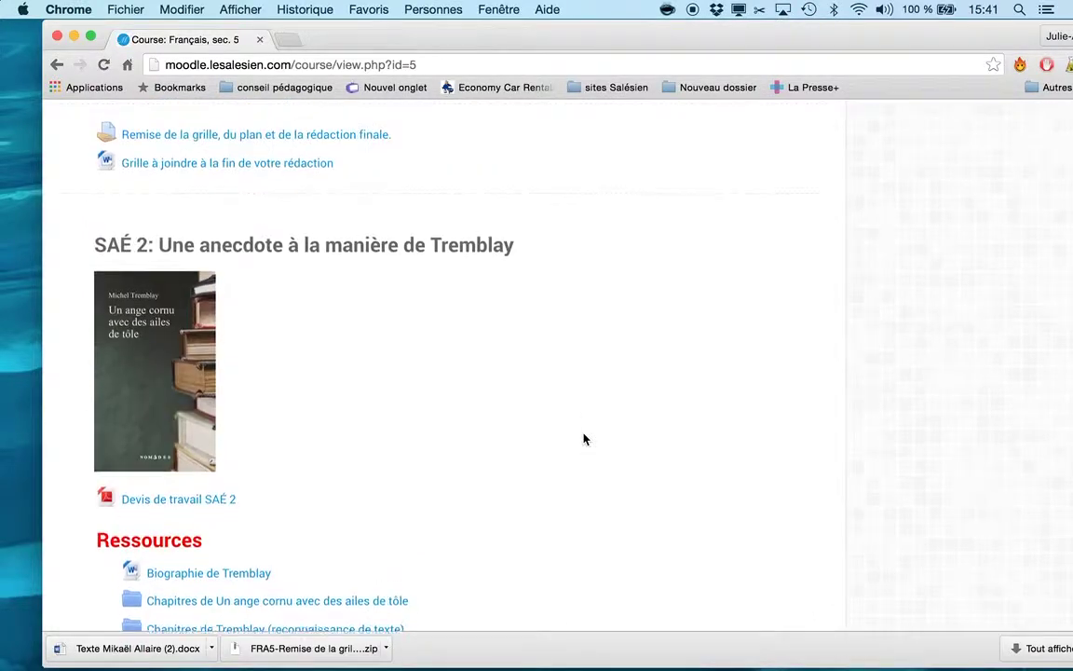
left_click(360, 137)
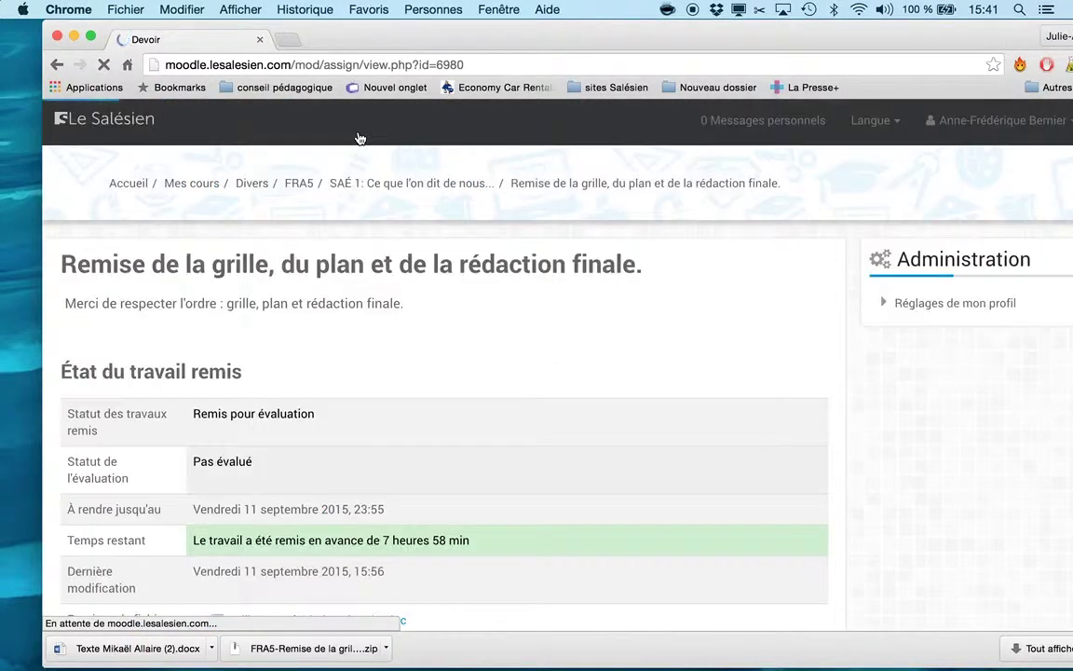
- Download the "texte" .docx from the assignment's feedback files, open it in Word and look through the teacher's comments
scroll(449, 404, "down", 2)
scroll(449, 404, "down", 5)
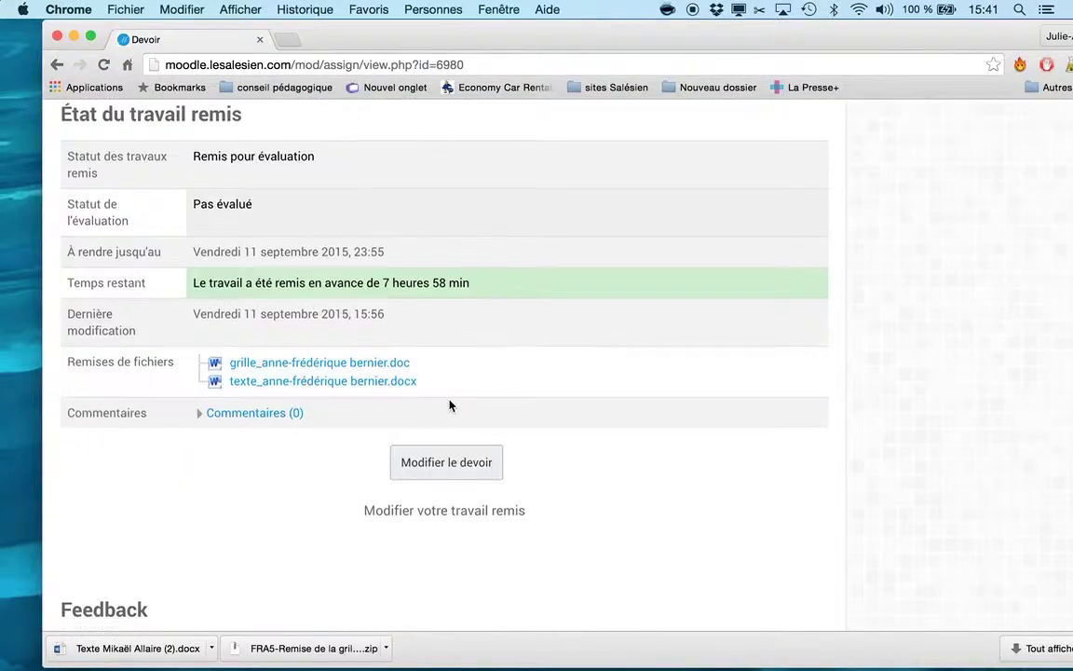
scroll(370, 385, "down", 7)
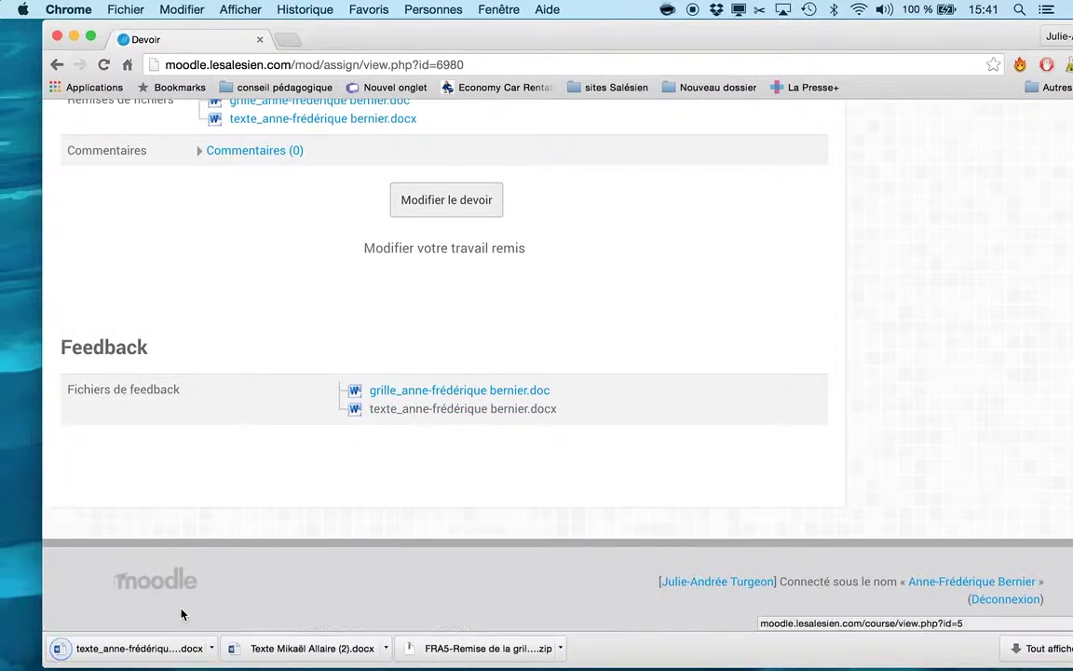
left_click(158, 655)
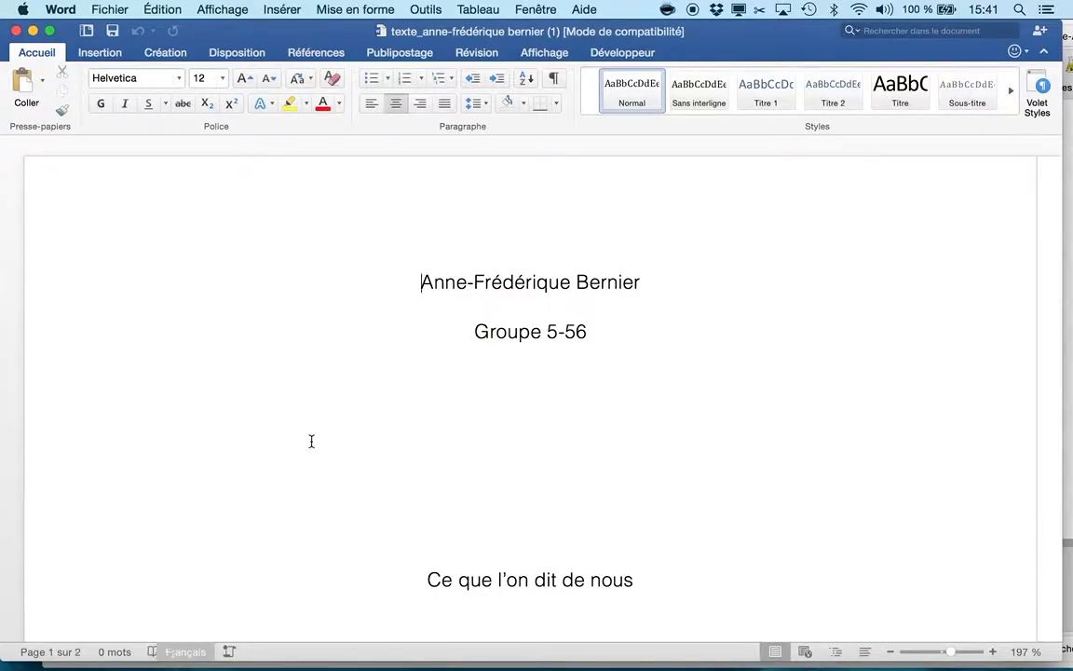
scroll(311, 440, "down", 15)
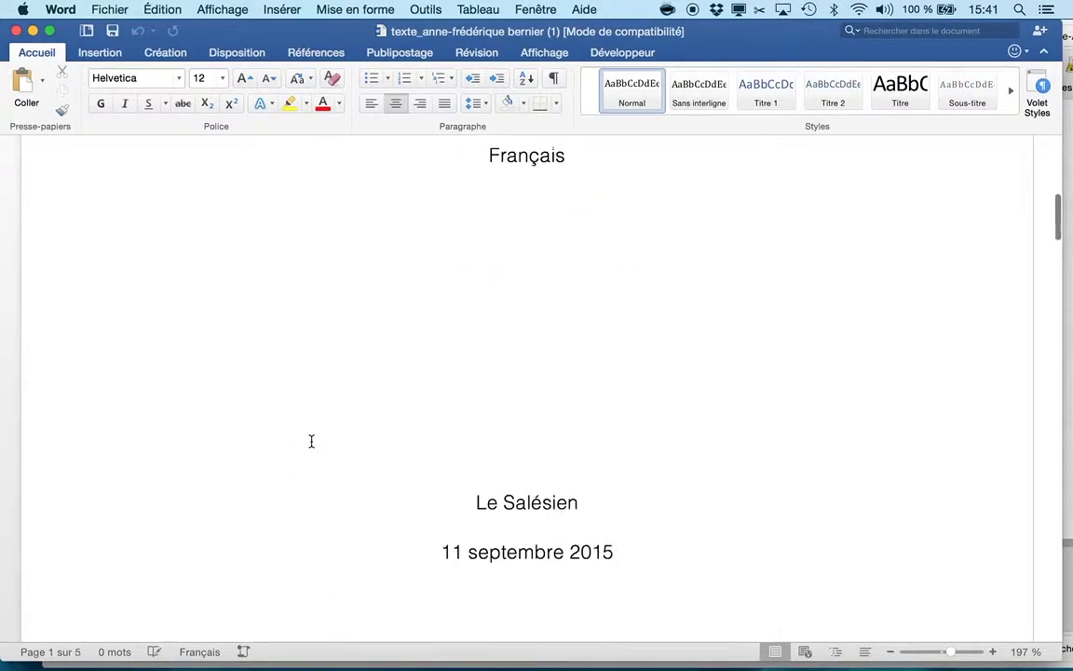
scroll(311, 441, "down", 10)
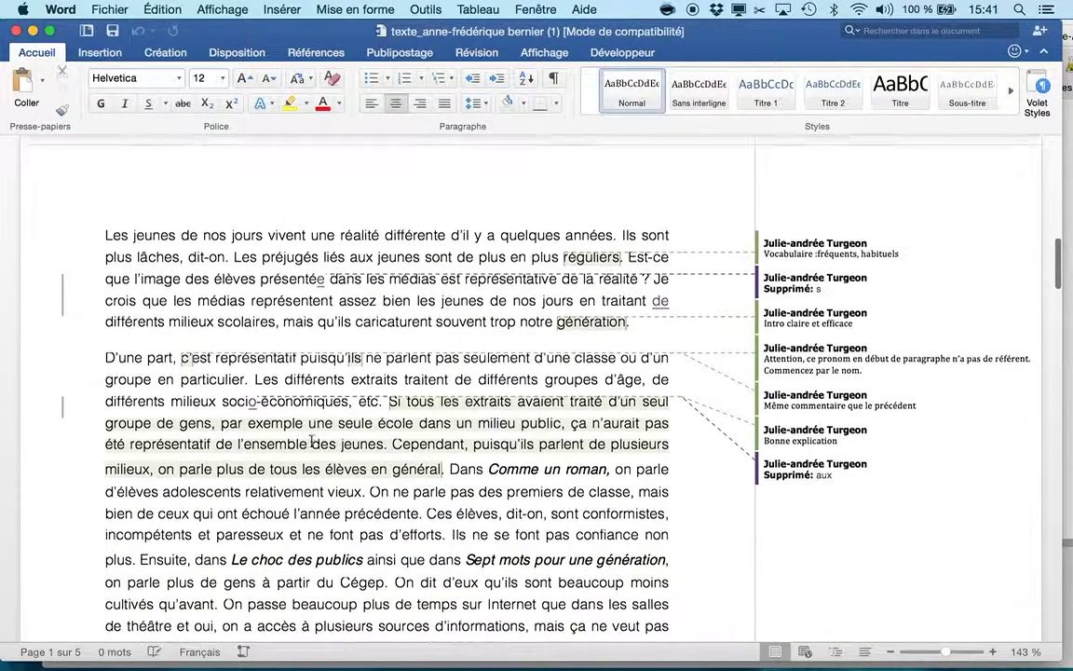